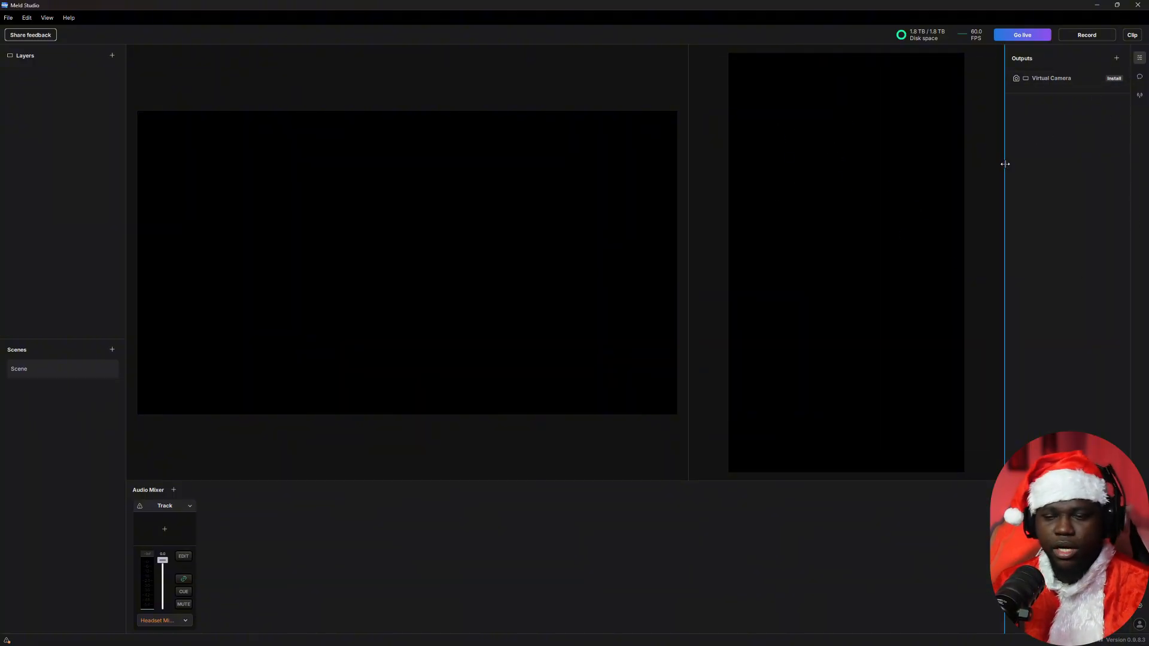
# Install the virtual camera driver with its output canvas set to Portrait Canvas.
pyautogui.click(1112, 79)
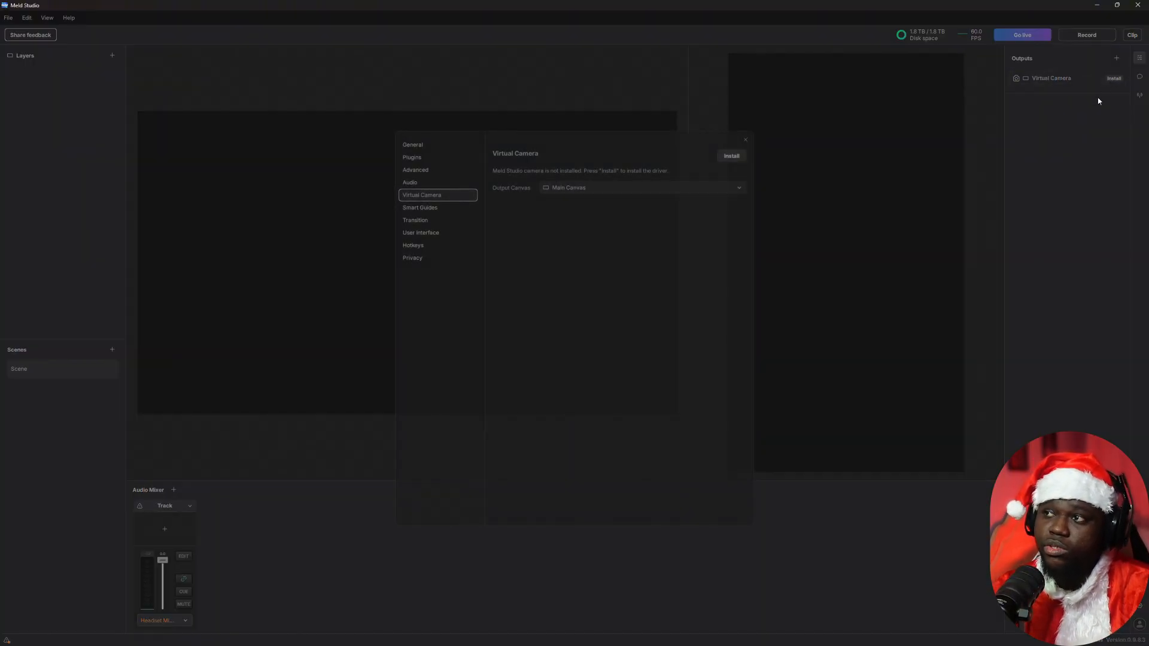
pyautogui.click(731, 156)
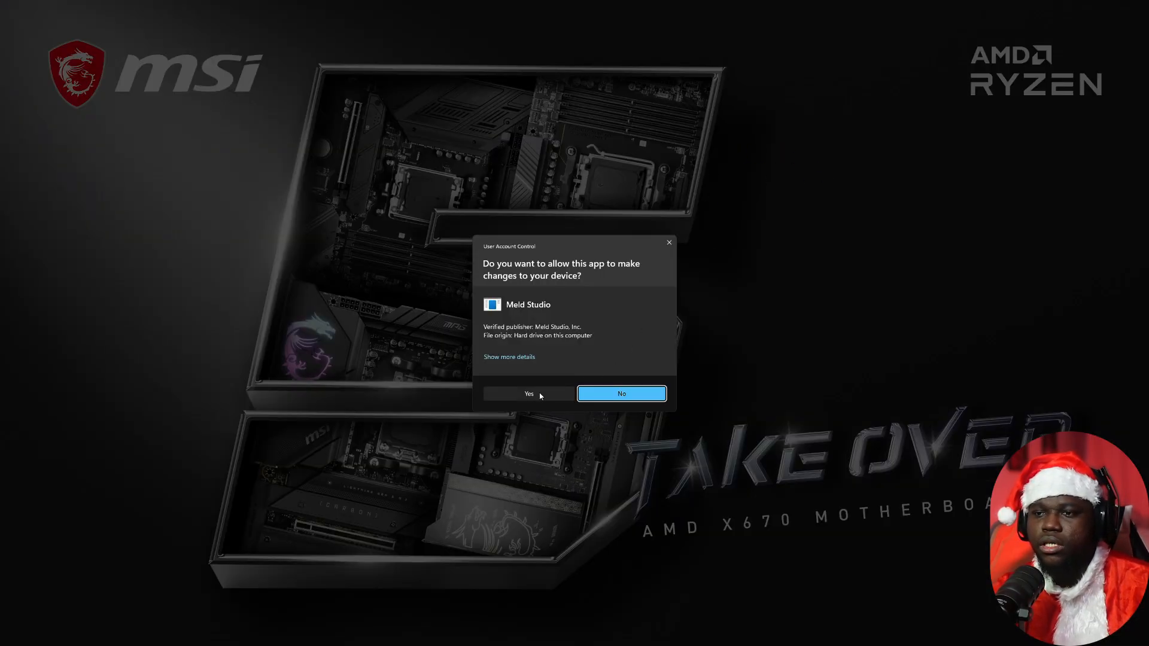
pyautogui.click(668, 243)
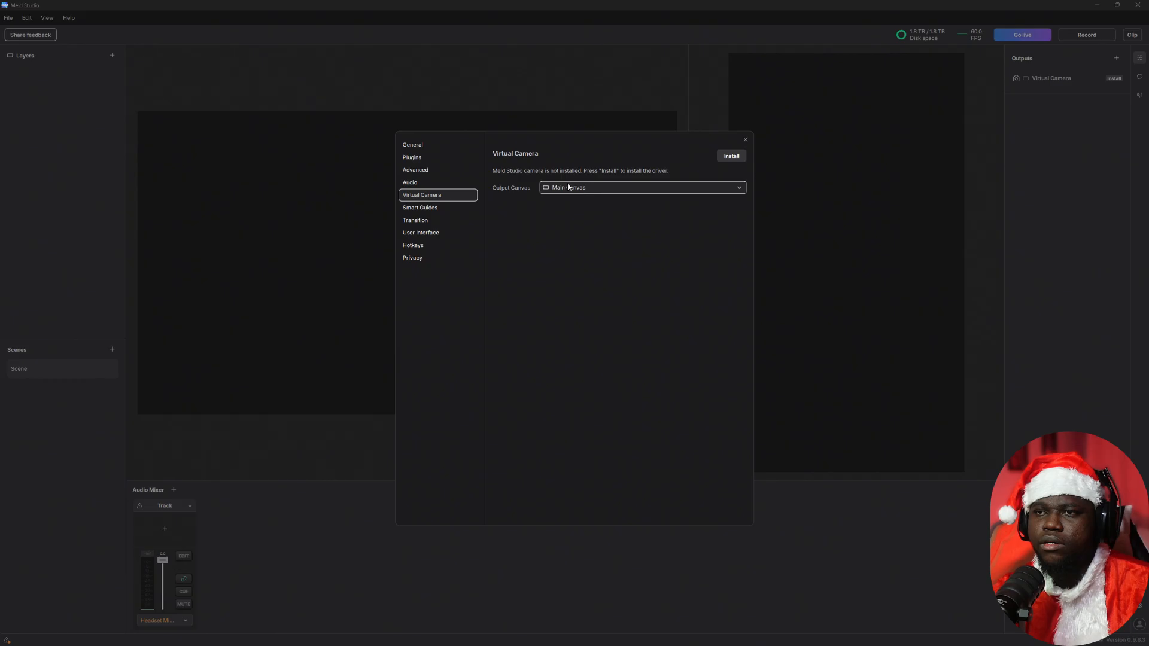
pyautogui.click(605, 190)
pyautogui.click(595, 215)
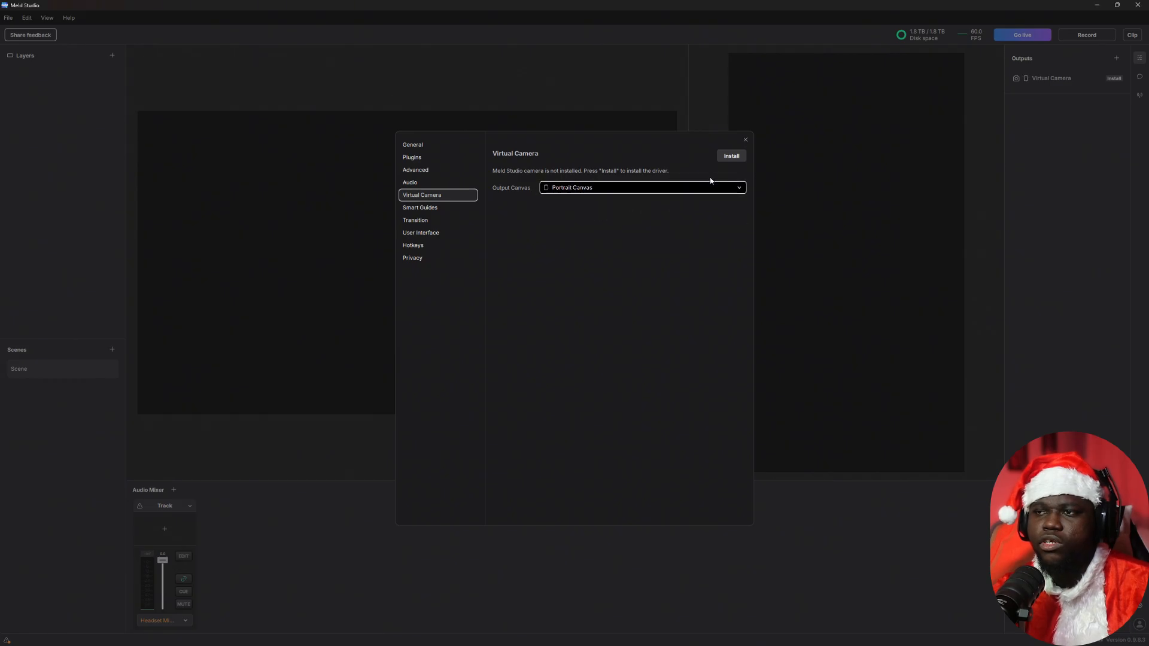
pyautogui.click(732, 157)
pyautogui.click(539, 393)
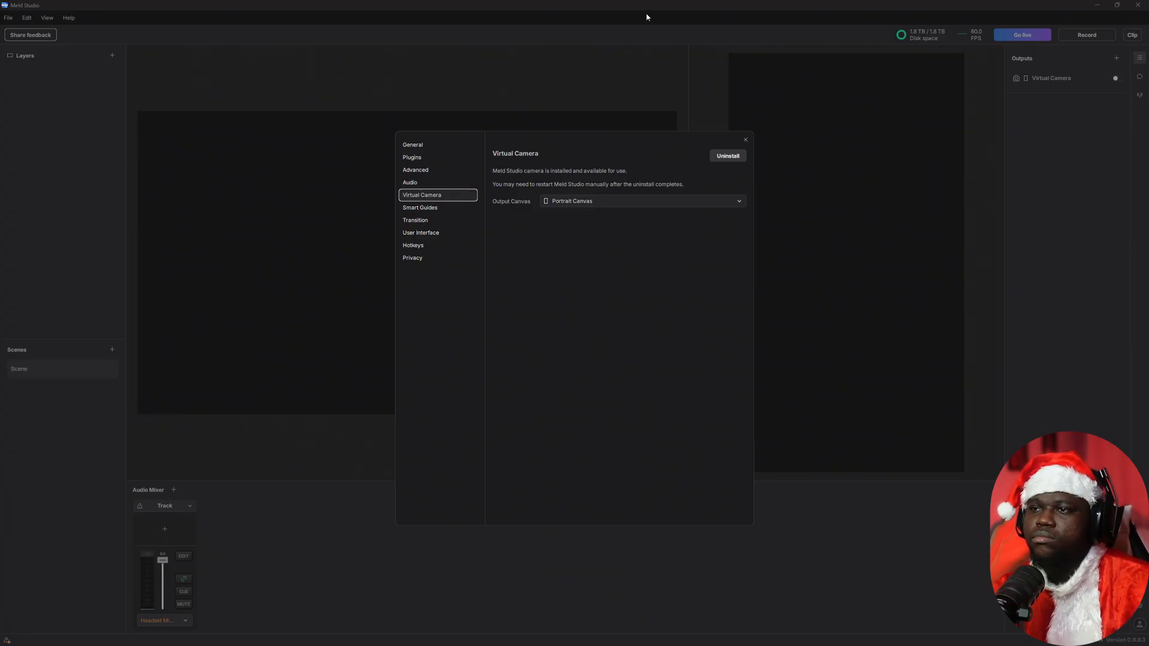
pyautogui.click(745, 140)
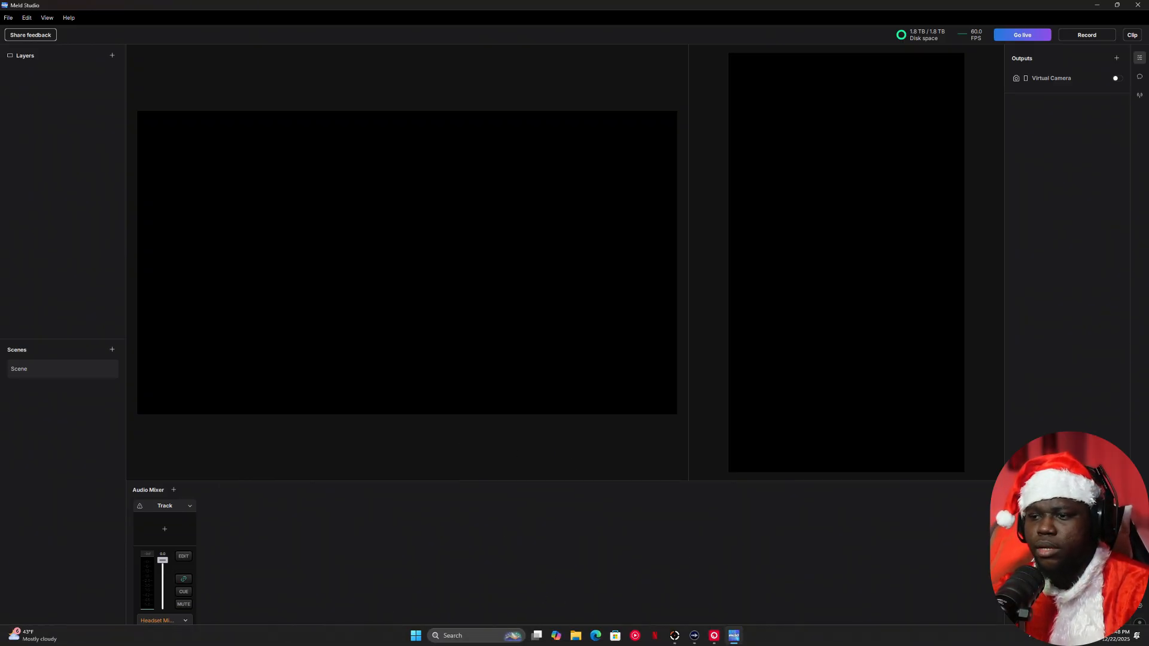
# Switch to OBSBOT Center, turn on the connected camera, and minimize the app.
pyautogui.click(714, 635)
pyautogui.click(1020, 74)
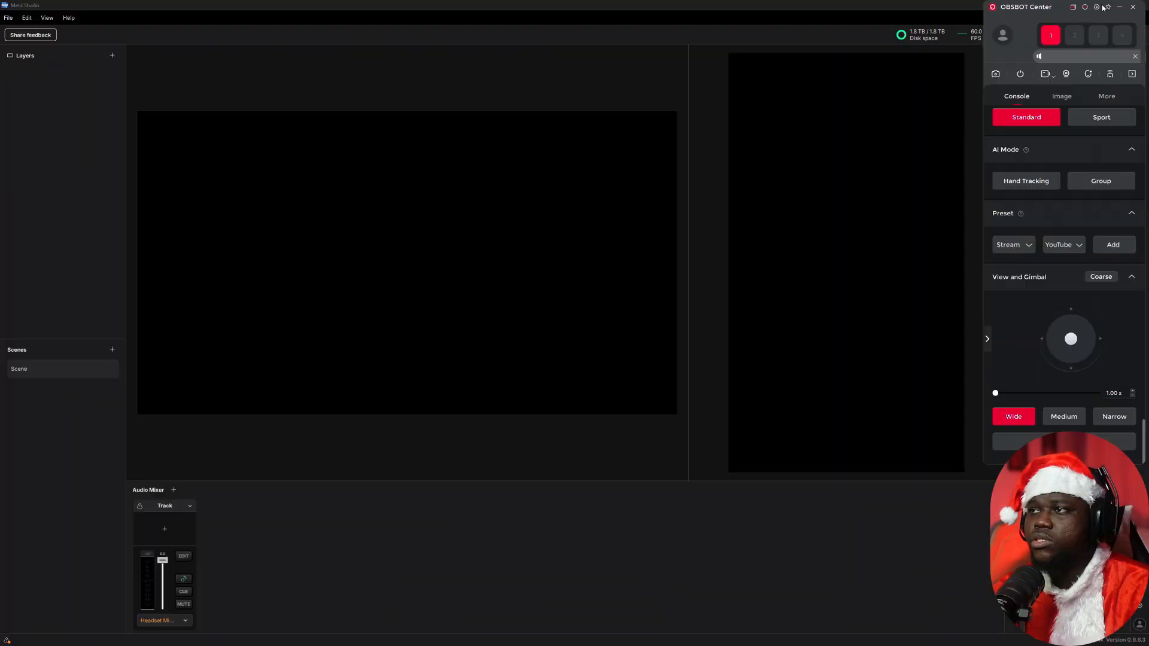
pyautogui.click(1119, 6)
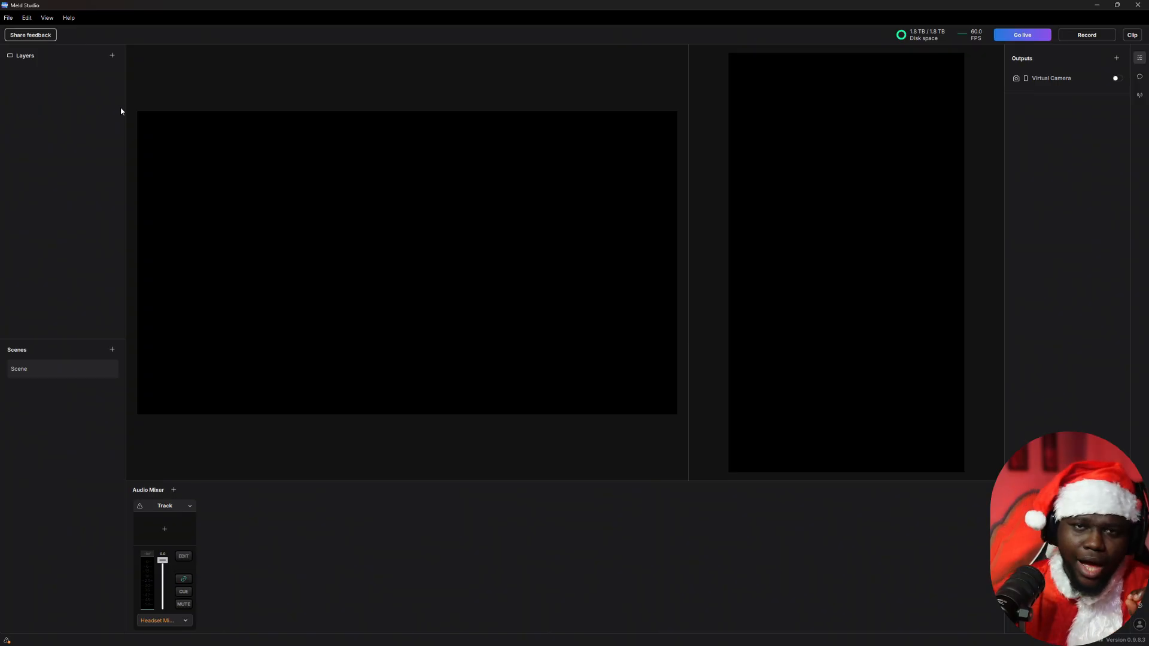
# Add a video device layer to the main canvas with the OBSBOT Tiny 2 Lite as its device.
pyautogui.click(114, 57)
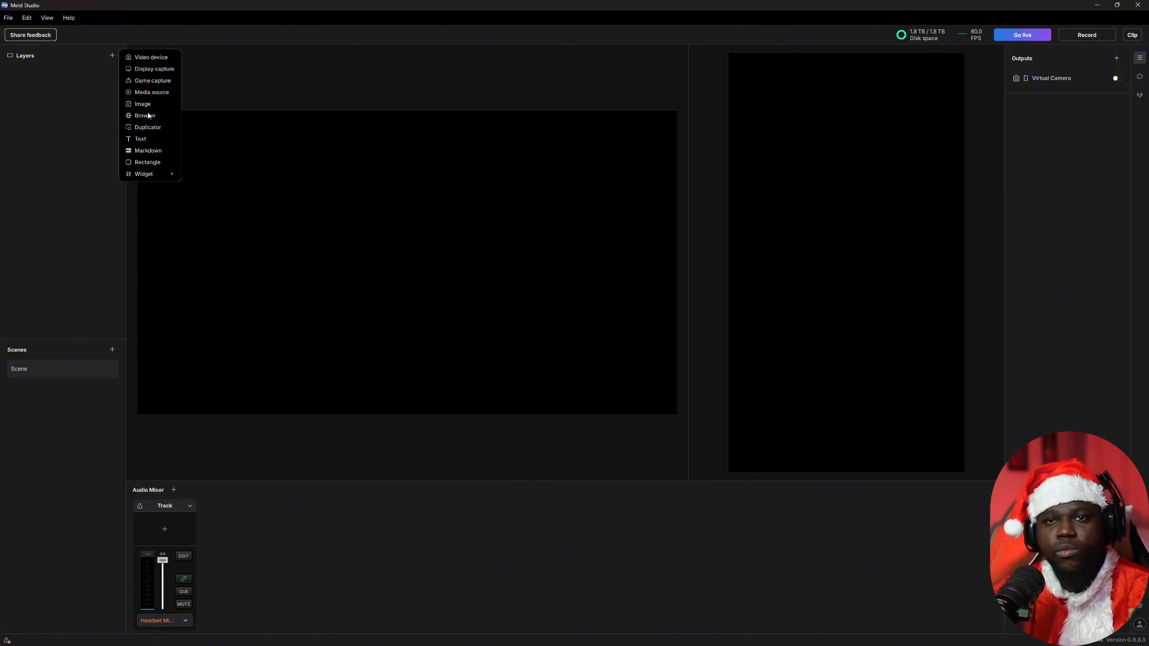
pyautogui.click(155, 60)
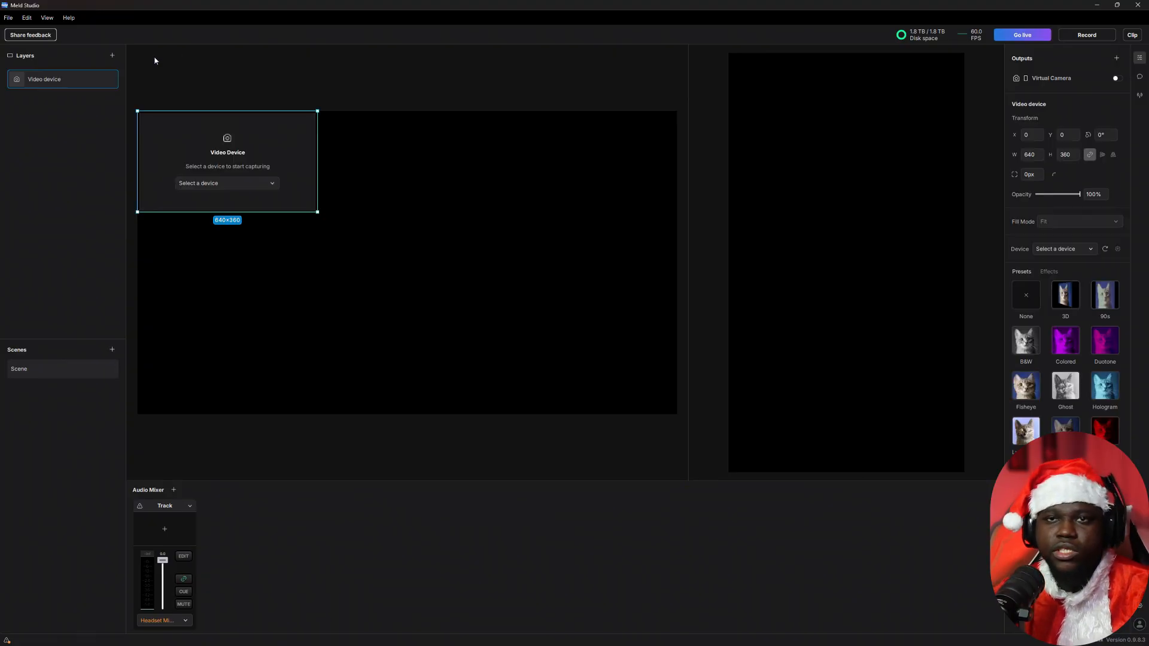
pyautogui.click(221, 183)
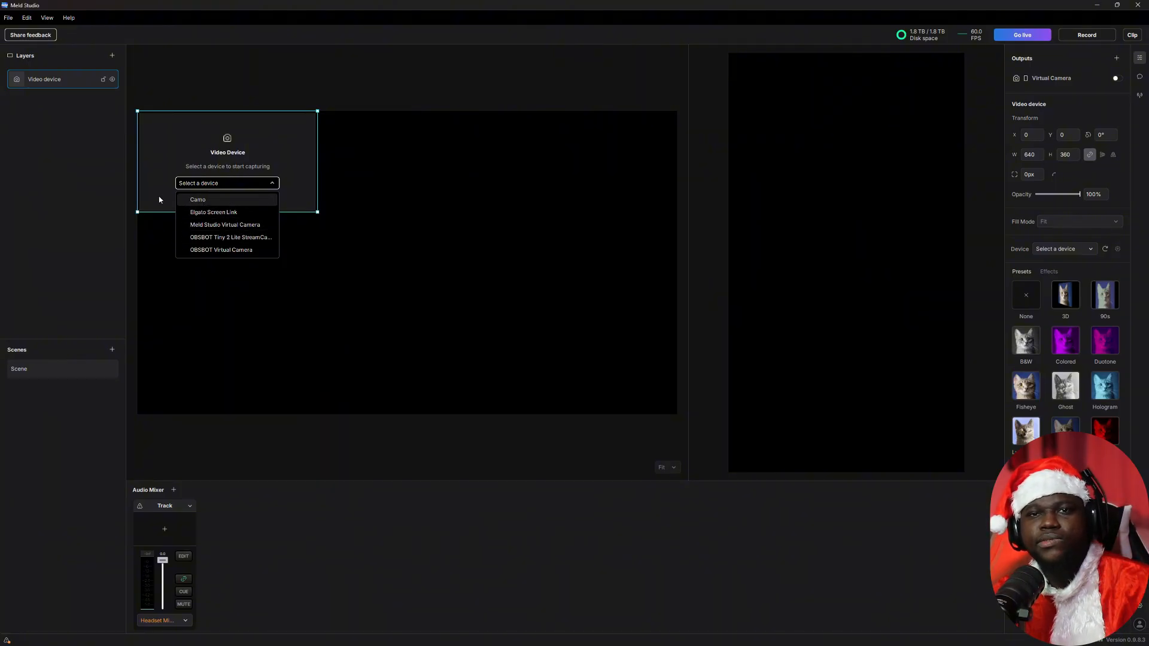
pyautogui.click(235, 237)
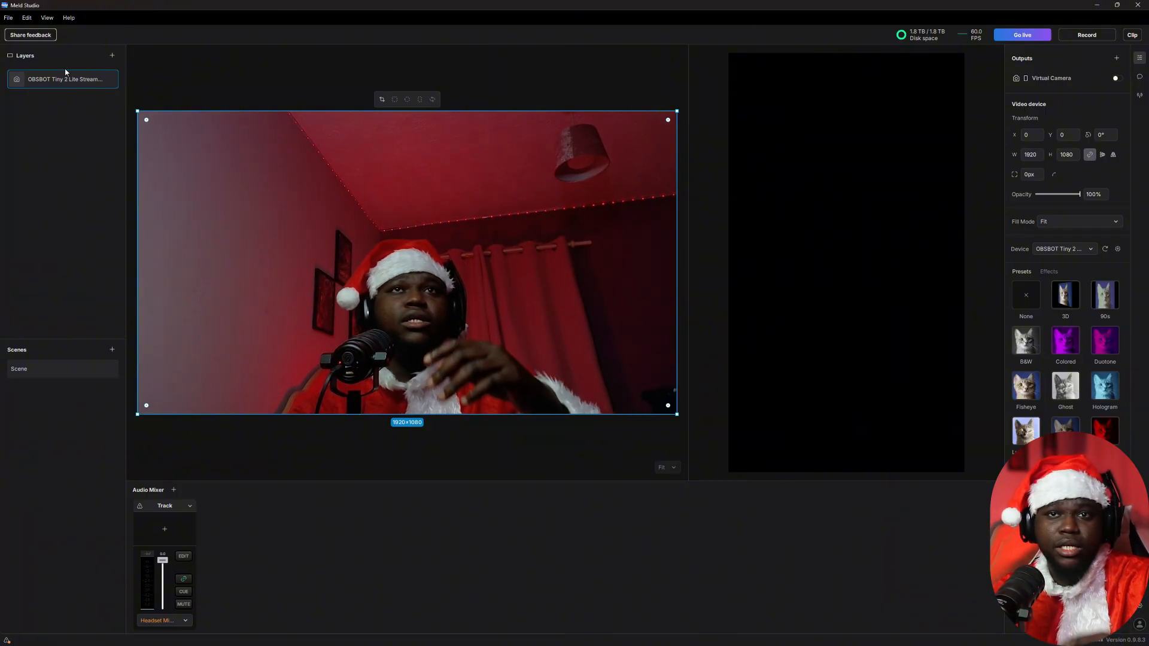
# Try adding a second video device layer to the main canvas, and delete it without choosing a device.
pyautogui.click(112, 55)
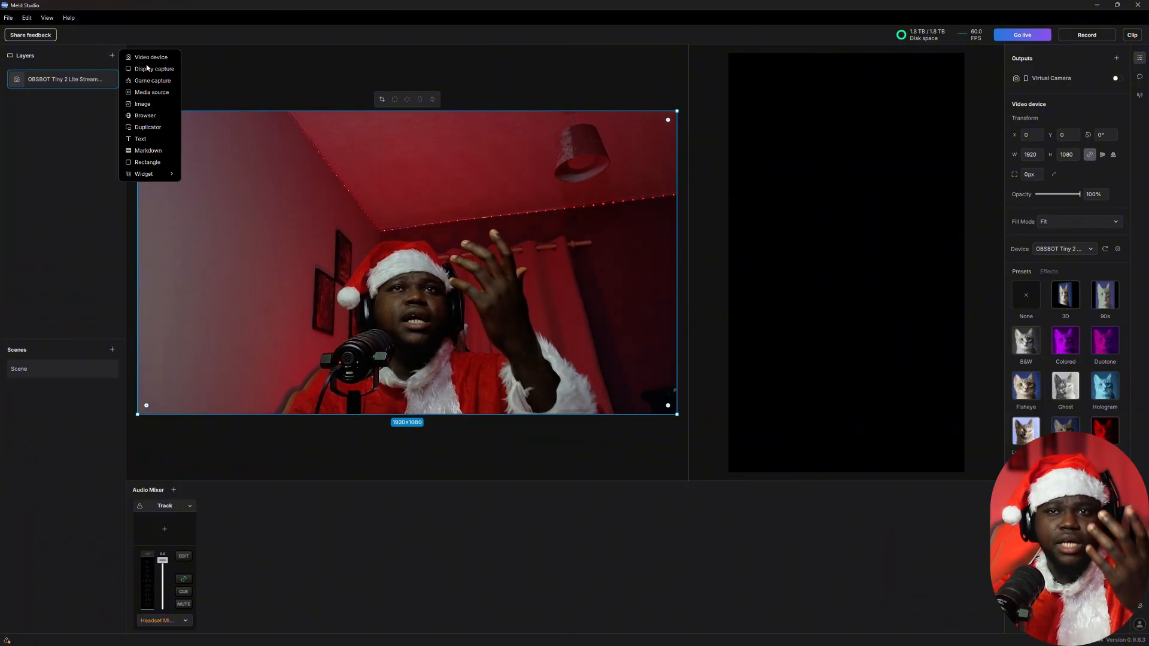
pyautogui.click(151, 58)
pyautogui.click(231, 183)
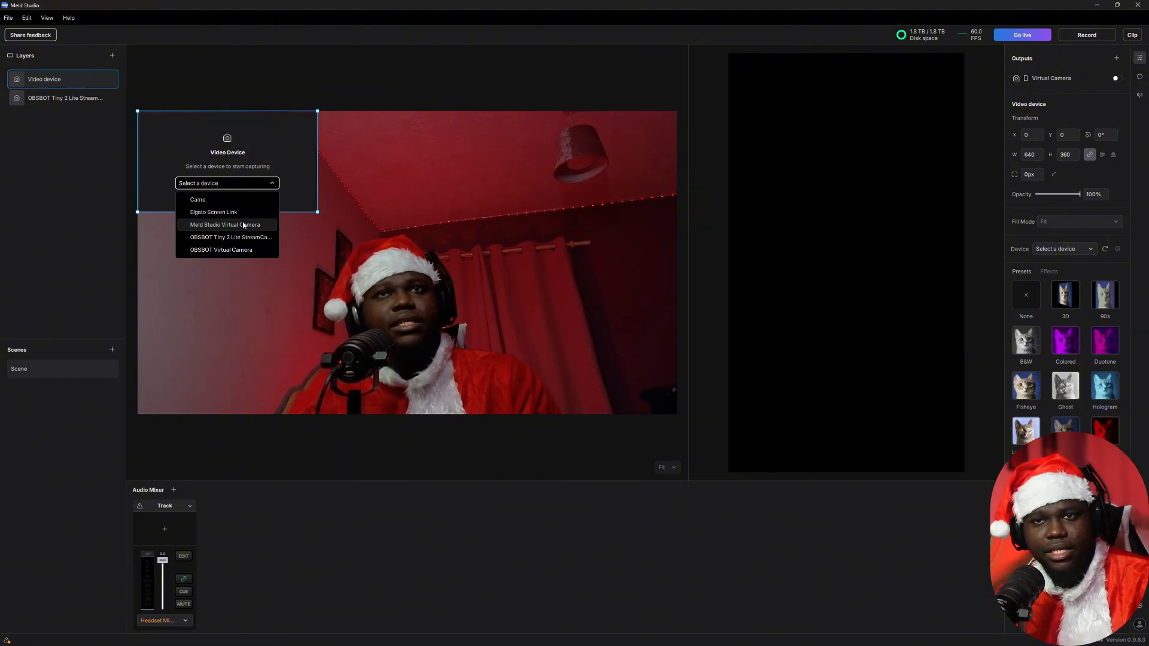
pyautogui.click(285, 139)
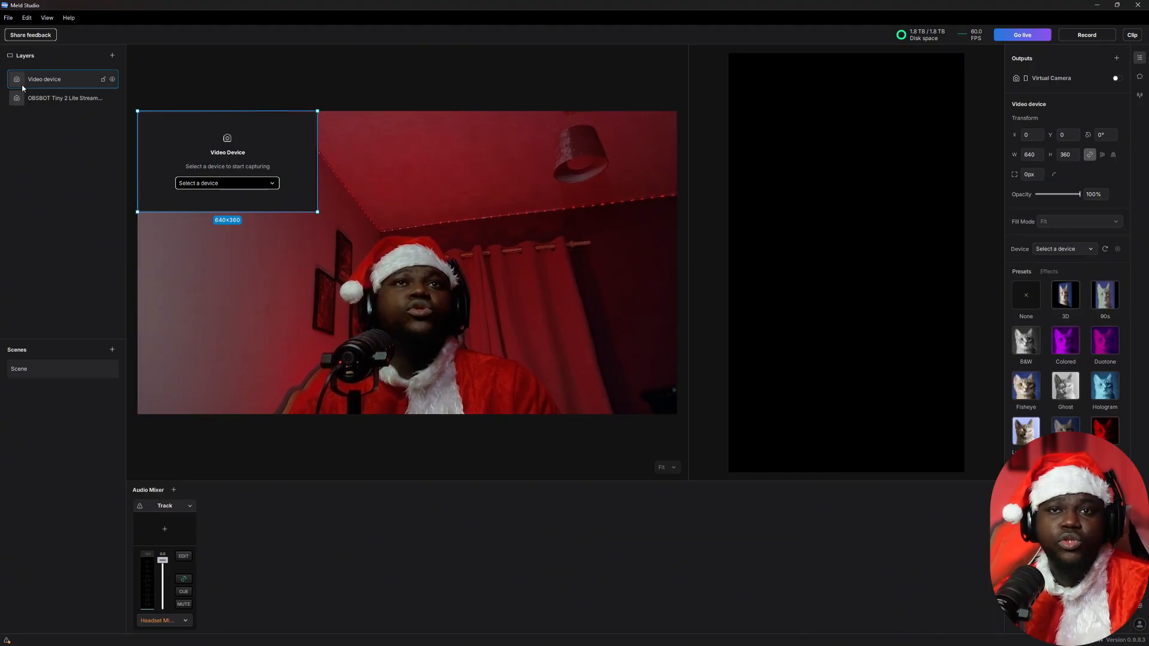
pyautogui.rightClick(38, 83)
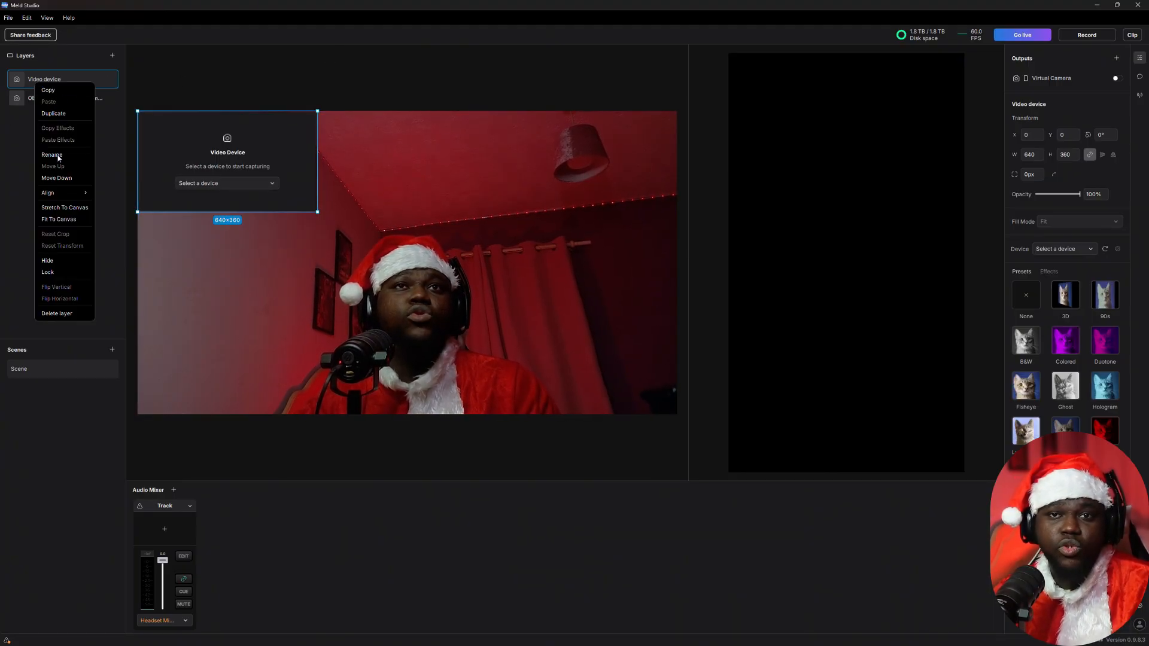
pyautogui.click(70, 313)
# Delete the existing OBSBOT camera layer and the Background layer from the portrait canvas.
pyautogui.click(872, 223)
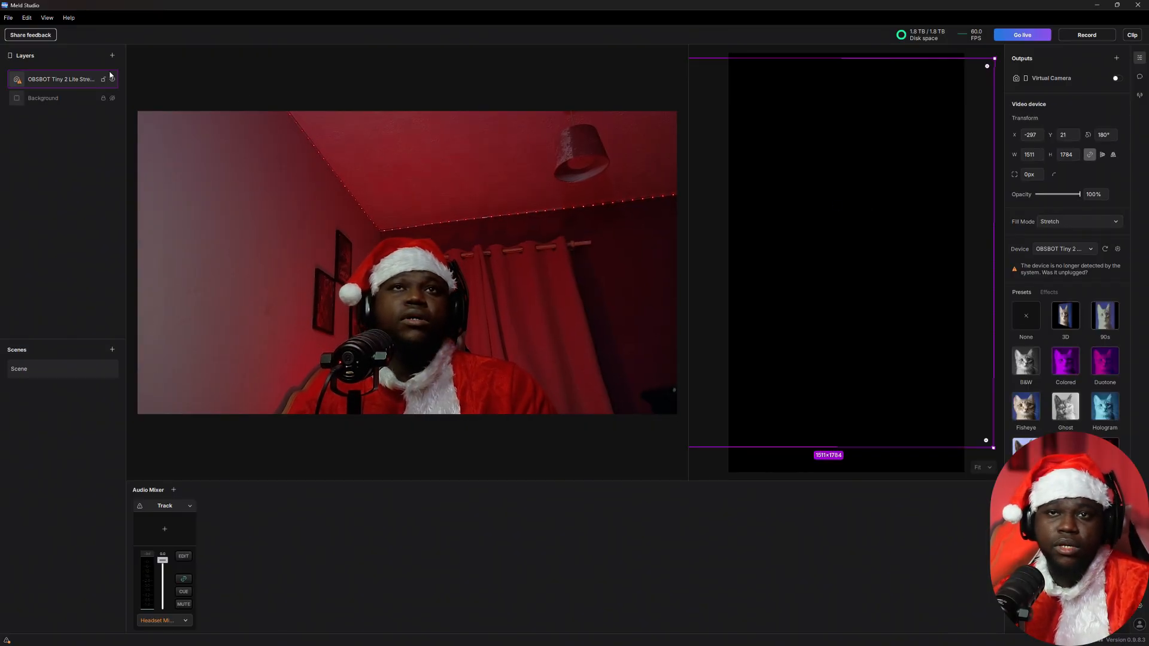
pyautogui.rightClick(73, 80)
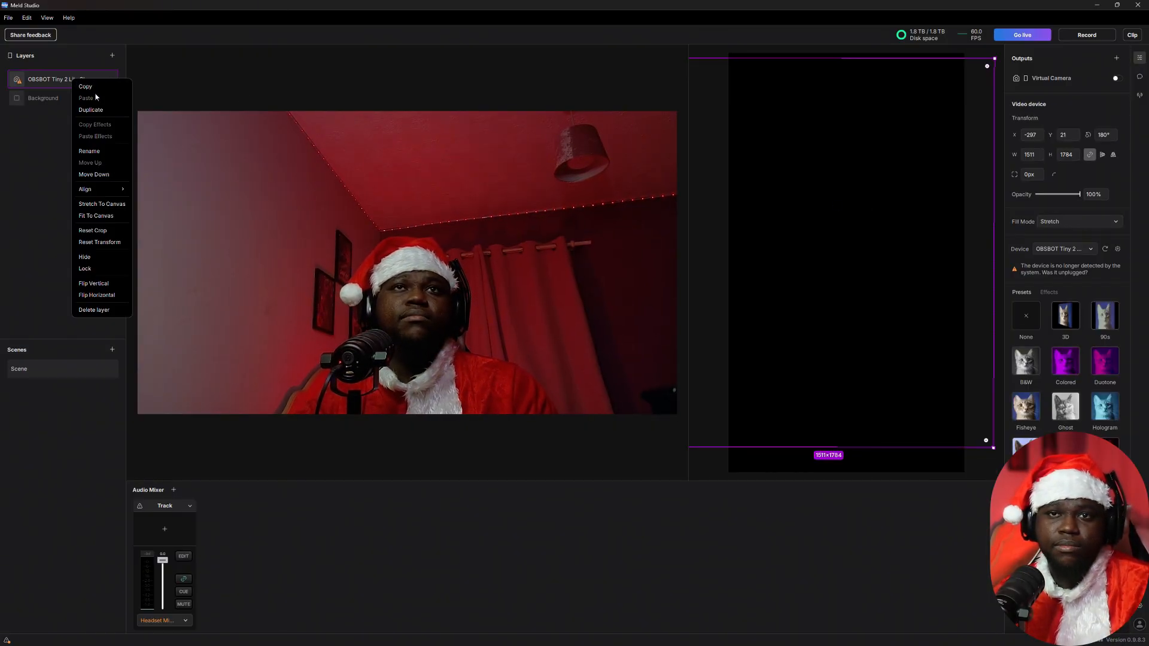
pyautogui.click(102, 312)
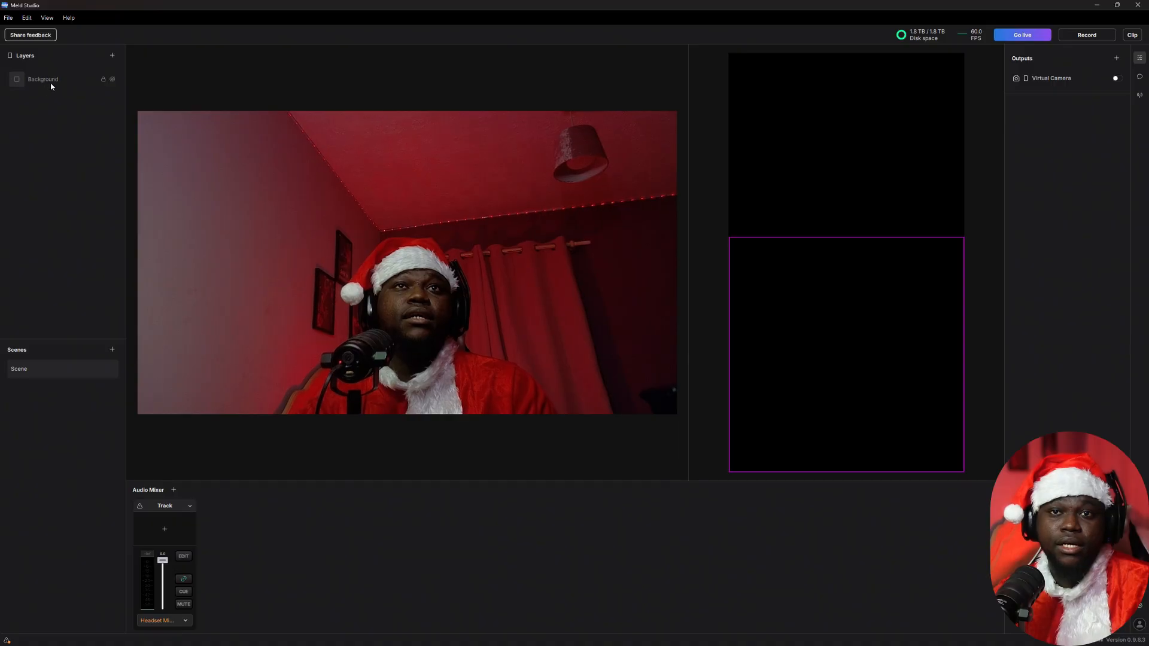
pyautogui.rightClick(52, 81)
pyautogui.click(97, 313)
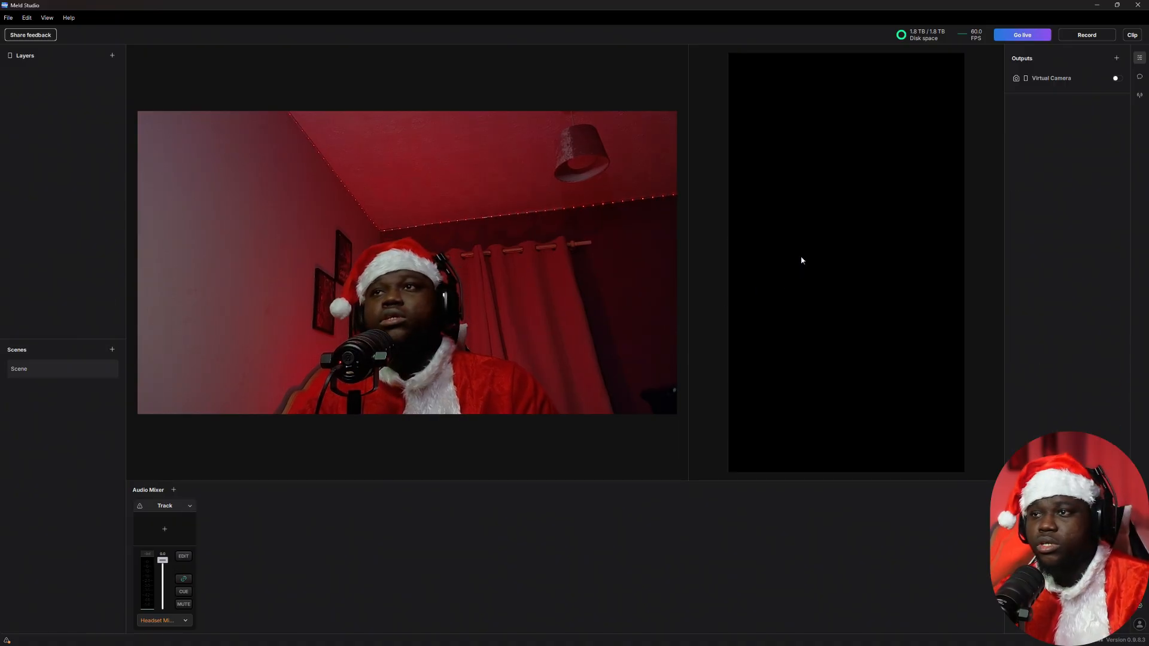
# Add the OBSBOT Tiny 2 Lite as a video device layer at the top of the portrait canvas, sized 1080×607.
pyautogui.click(440, 226)
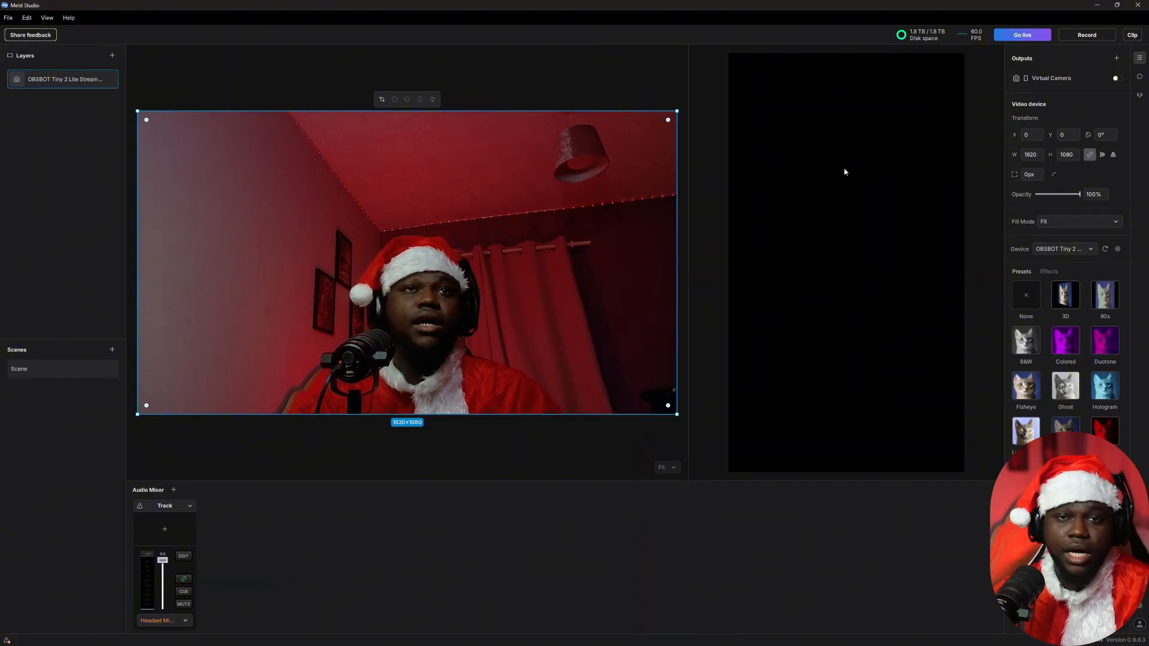
pyautogui.press('Delete')
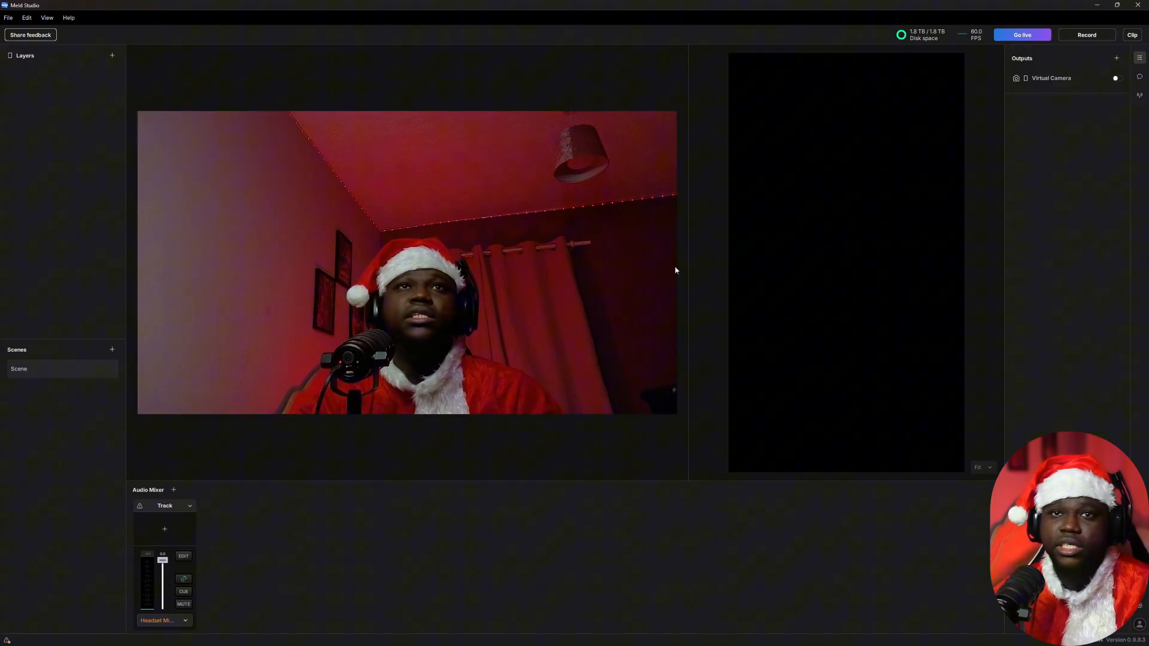
pyautogui.click(111, 57)
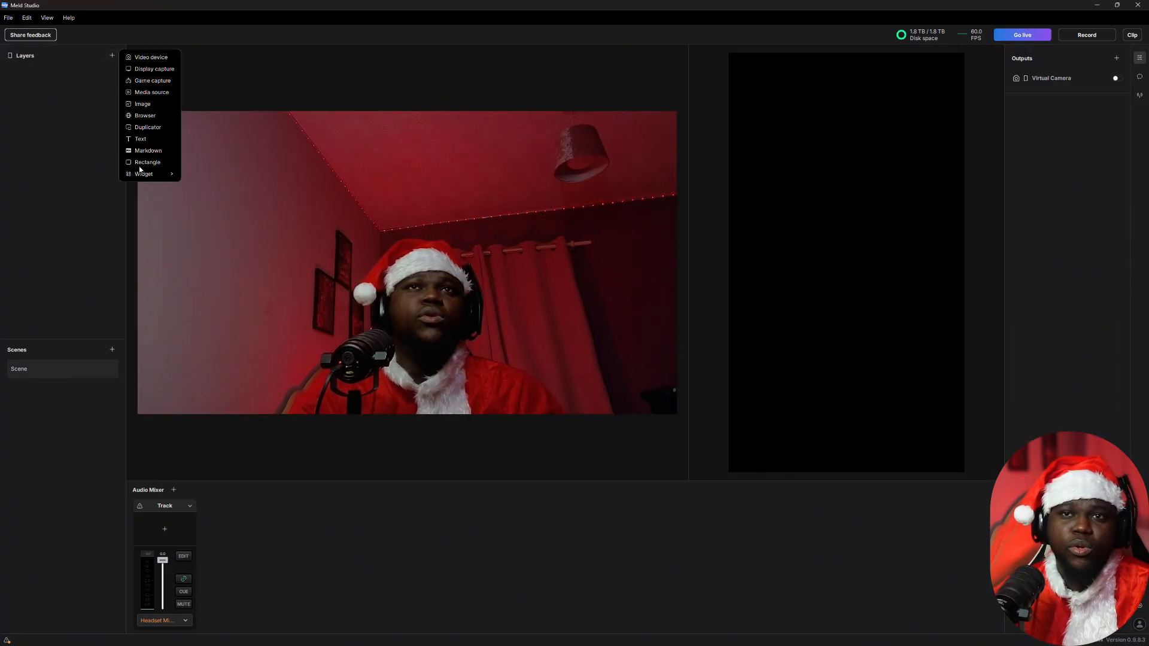
pyautogui.click(150, 60)
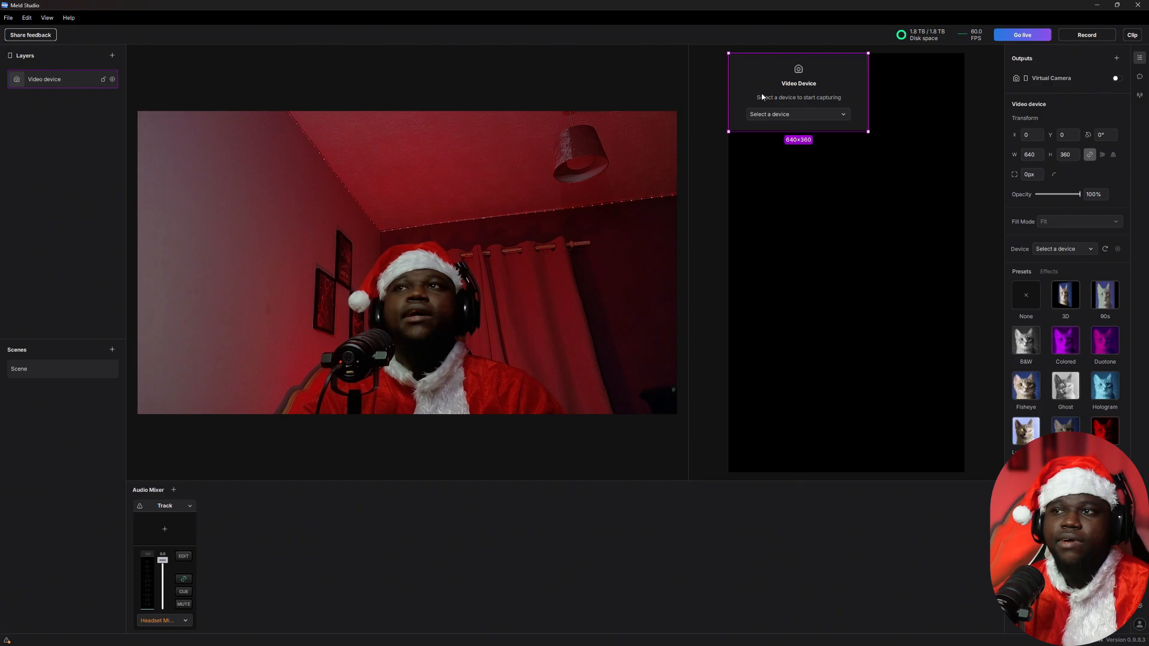
pyautogui.click(772, 113)
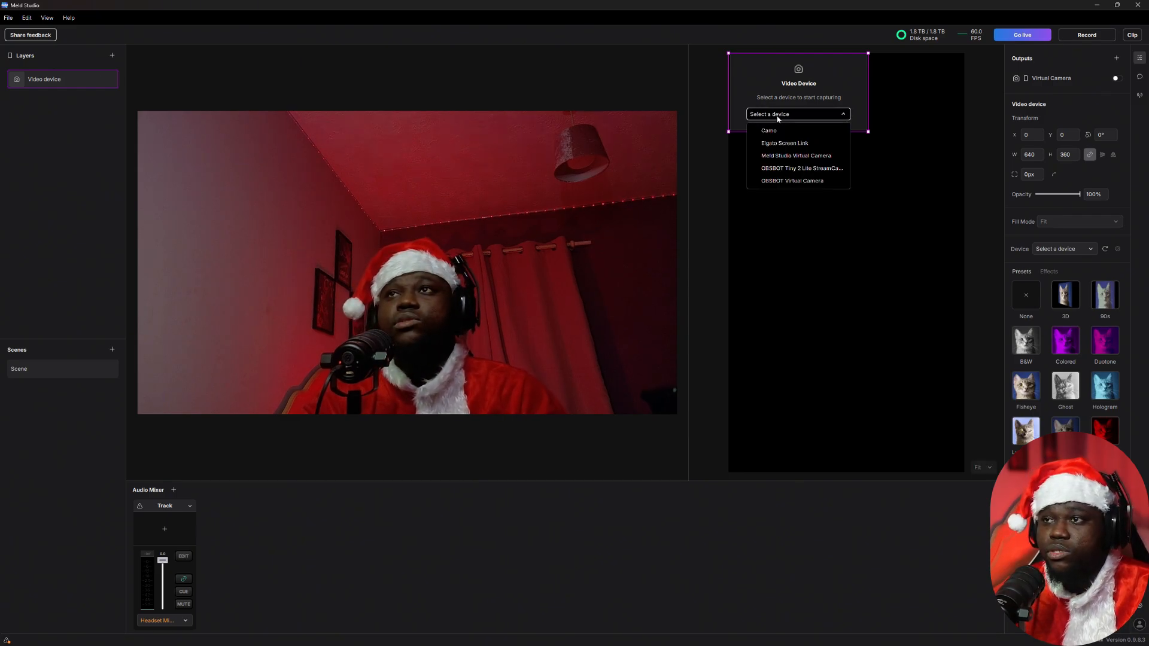
pyautogui.click(821, 170)
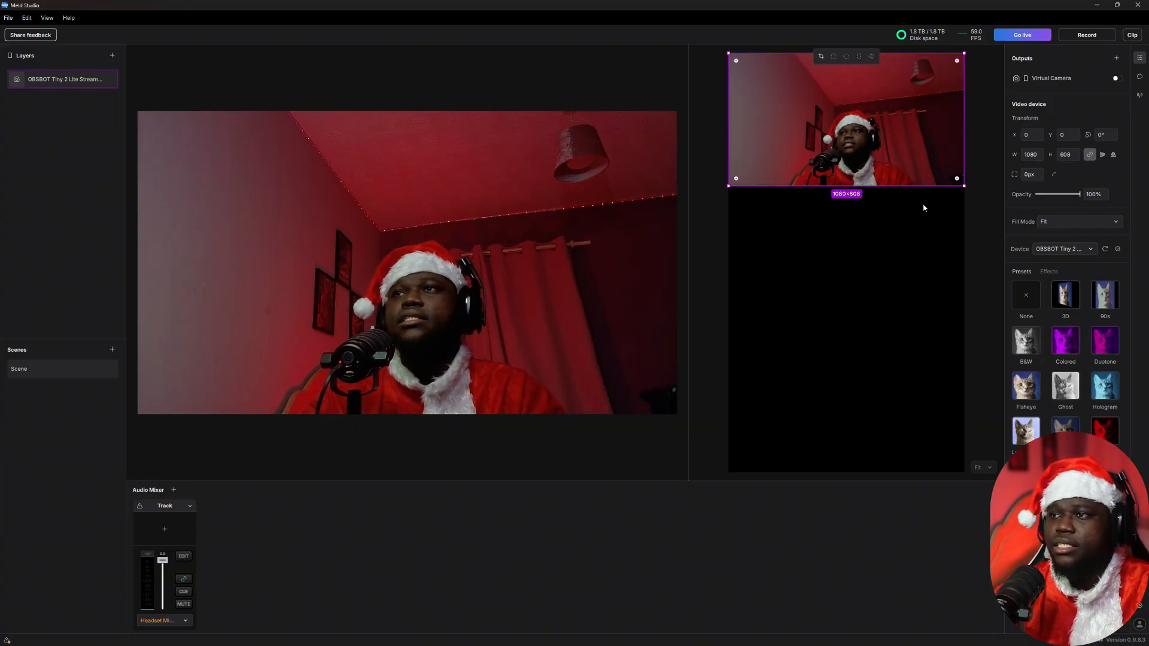
pyautogui.moveTo(965, 185)
pyautogui.mouseDown()
pyautogui.moveTo(961, 269)
pyautogui.moveTo(890, 144)
pyautogui.moveTo(950, 169)
pyautogui.mouseUp()
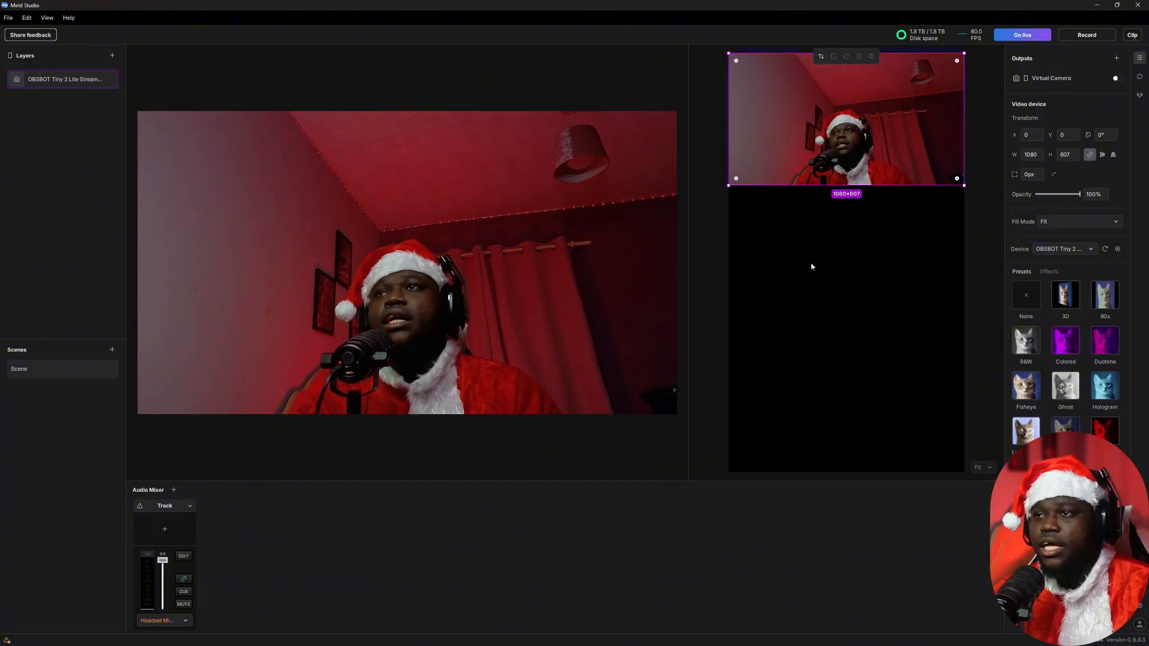
# Try adding a second video device layer to the portrait canvas, and delete it without choosing a device.
pyautogui.click(812, 295)
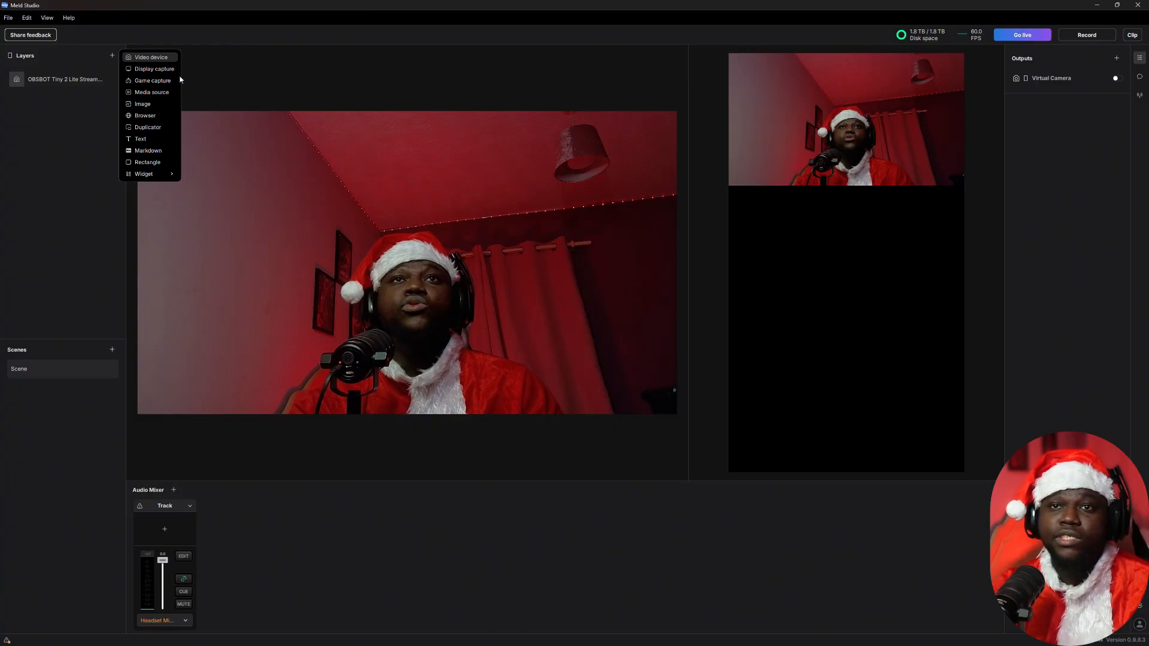
pyautogui.click(151, 58)
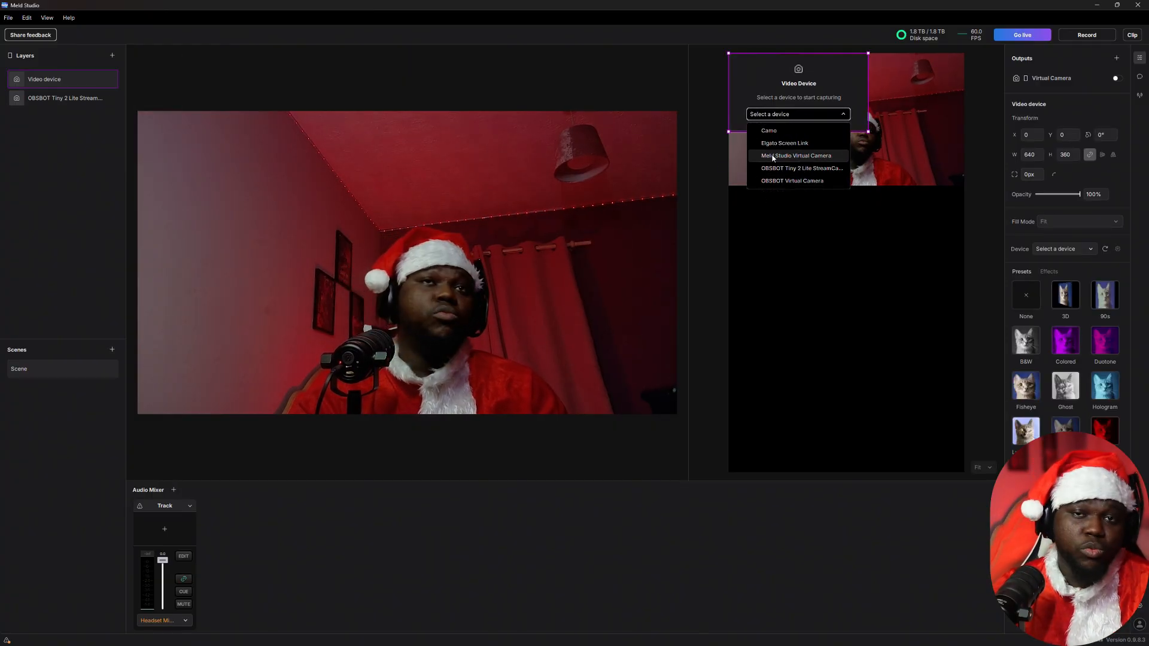
pyautogui.click(859, 335)
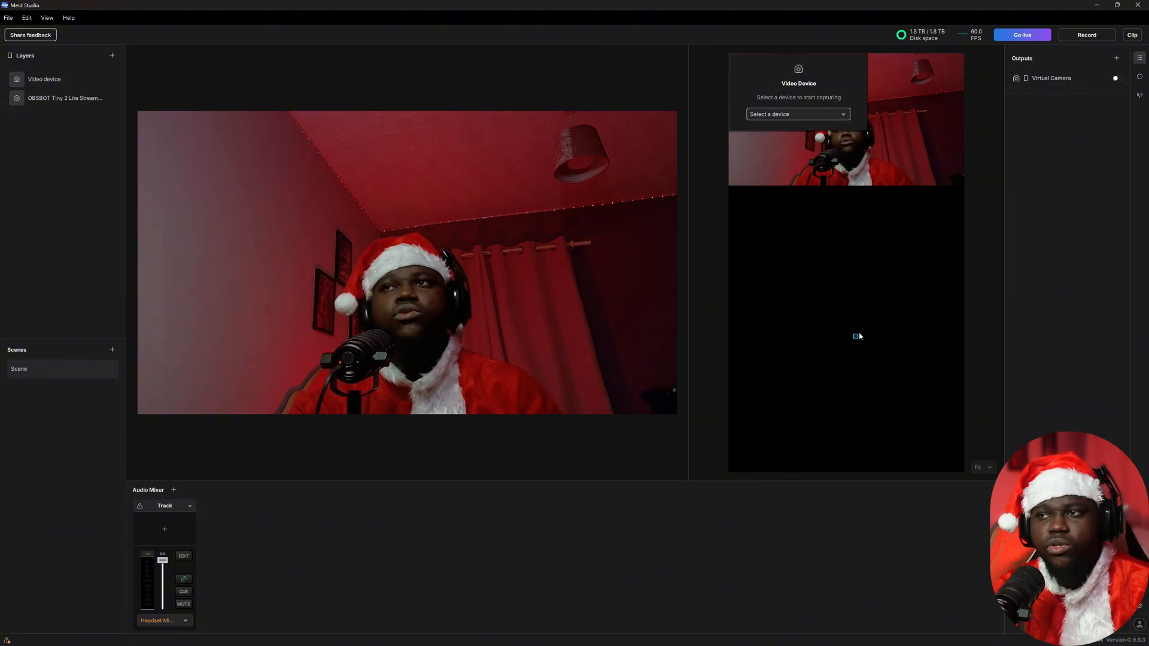
pyautogui.rightClick(81, 84)
pyautogui.click(103, 312)
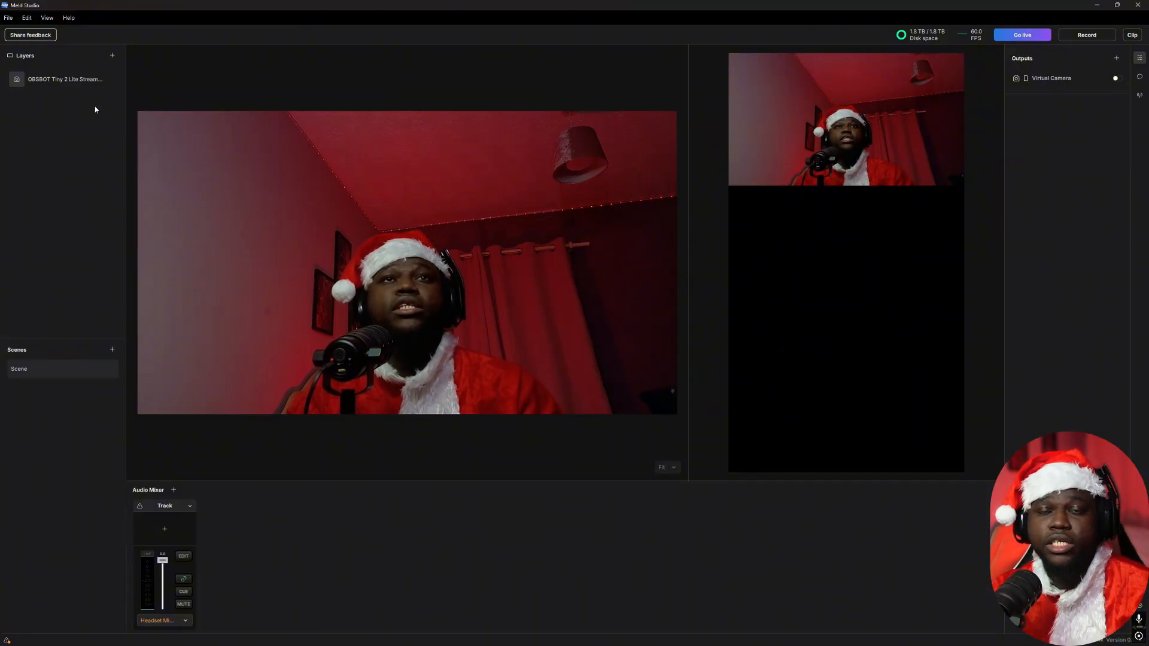
# Shrink the camera layer on the main canvas to about 765×430 in the canvas's upper-right corner.
pyautogui.click(401, 187)
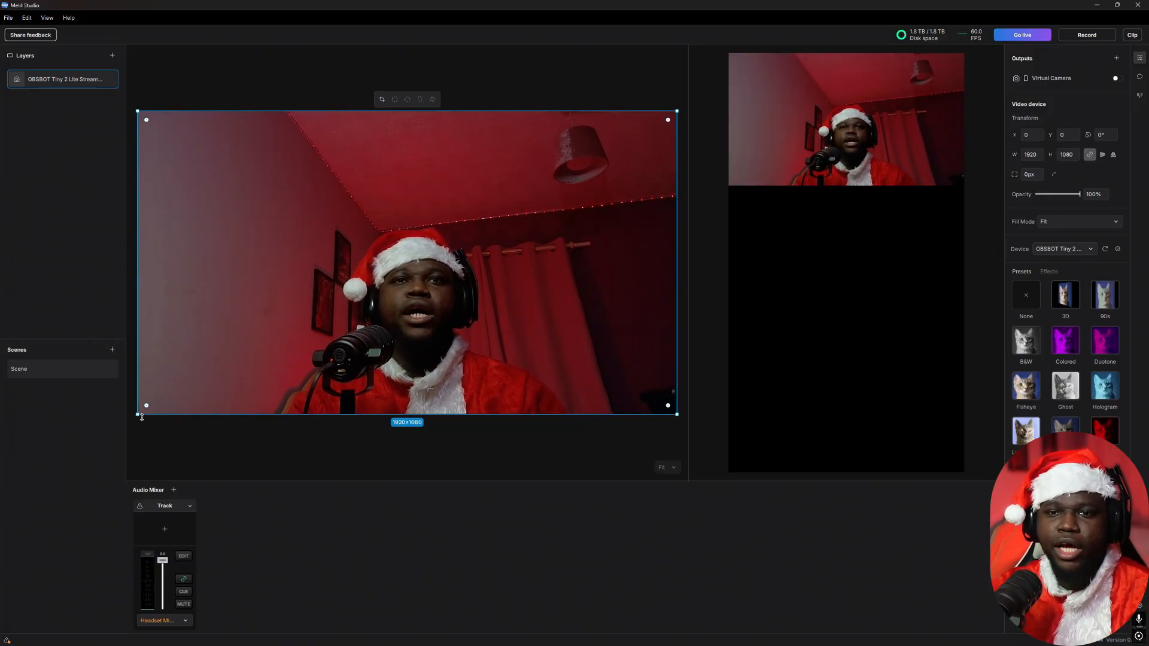
pyautogui.moveTo(136, 413); pyautogui.dragTo(455, 161)
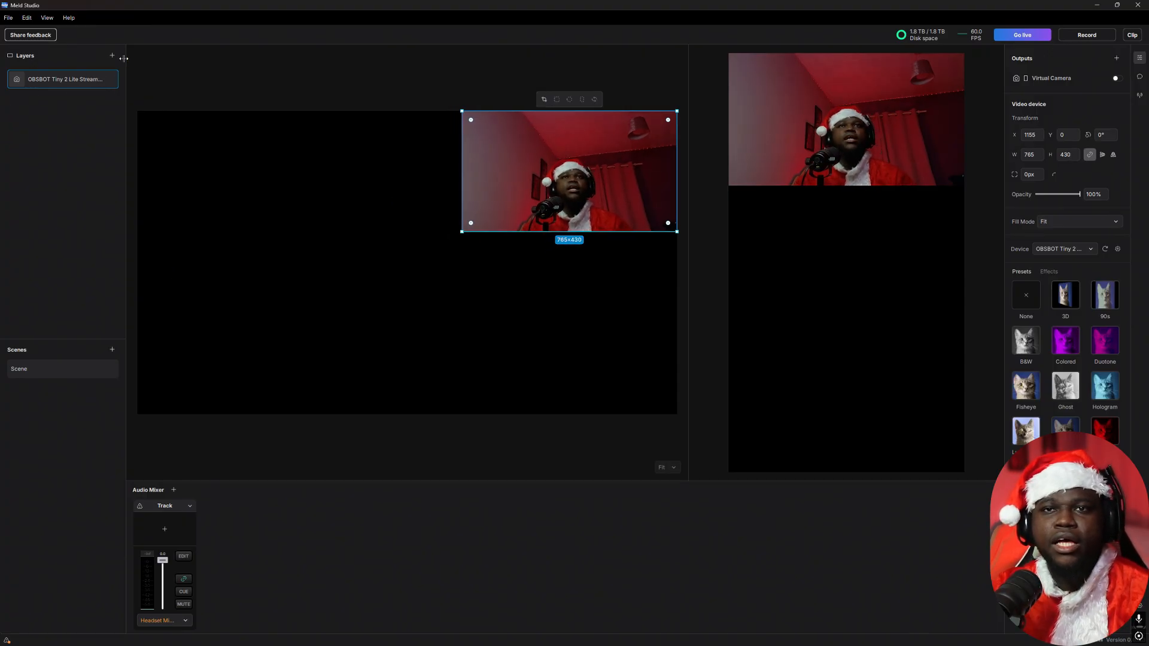
# Add a game capture layer of Call of Duty to the main canvas.
pyautogui.click(213, 194)
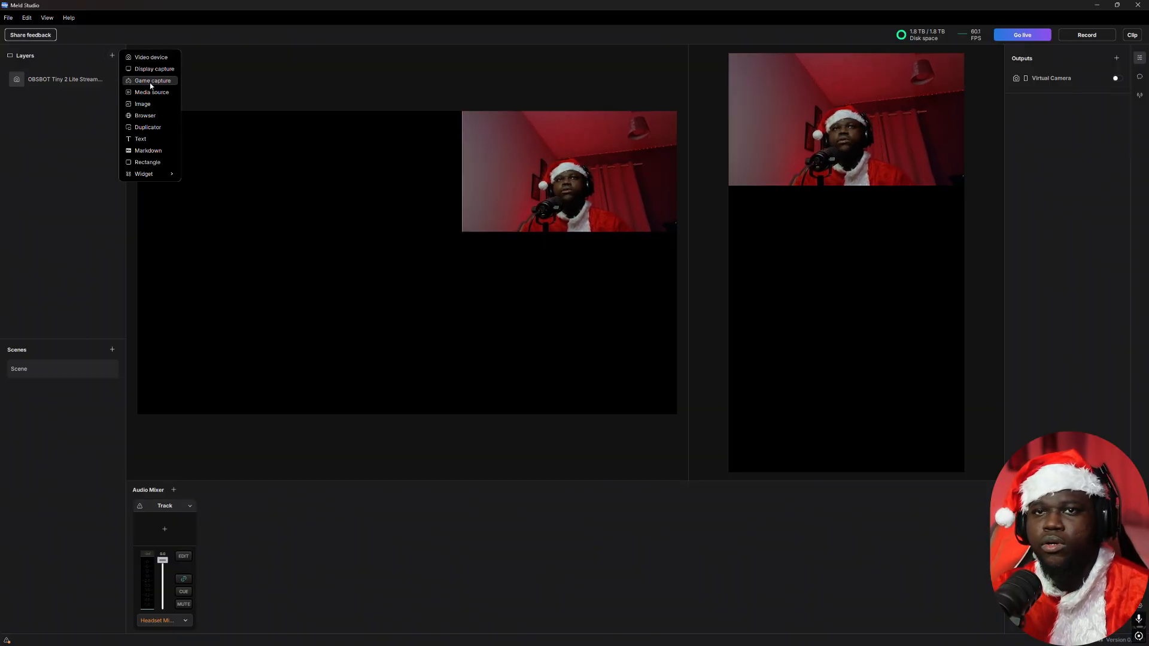
pyautogui.click(152, 80)
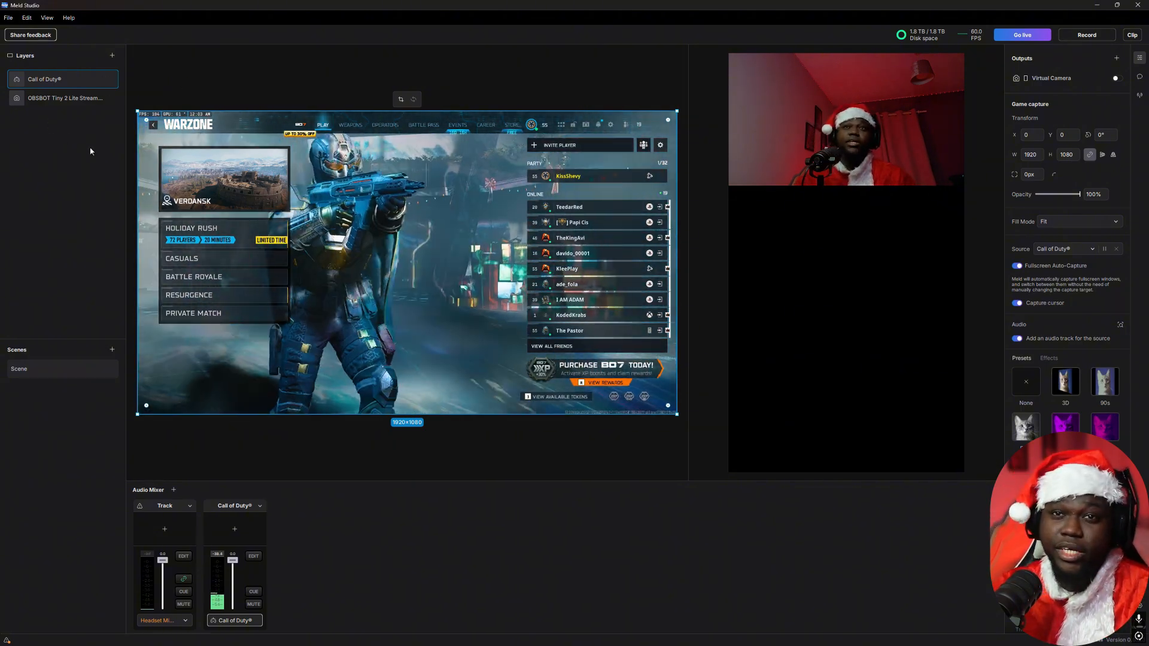
# Place the camera layer above the Call of Duty layer on the main canvas and move it to about X 983, Y 184.
pyautogui.moveTo(62, 83)
pyautogui.mouseDown()
pyautogui.moveTo(62, 97)
pyautogui.moveTo(66, 82)
pyautogui.mouseUp()
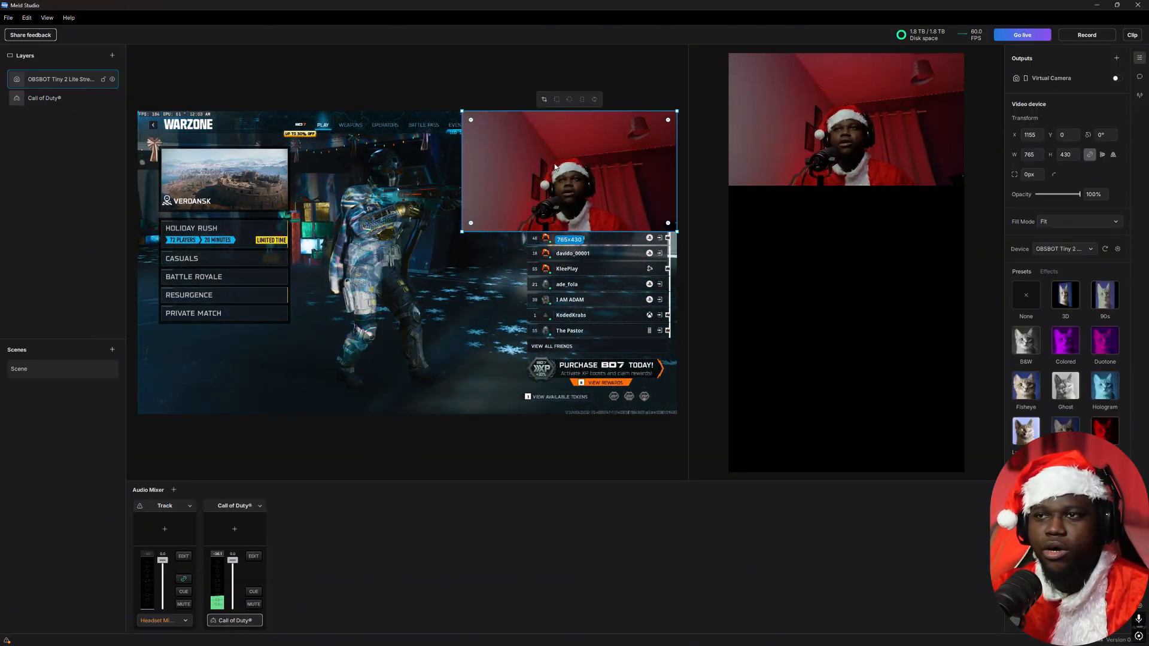
pyautogui.moveTo(554, 164); pyautogui.dragTo(506, 223)
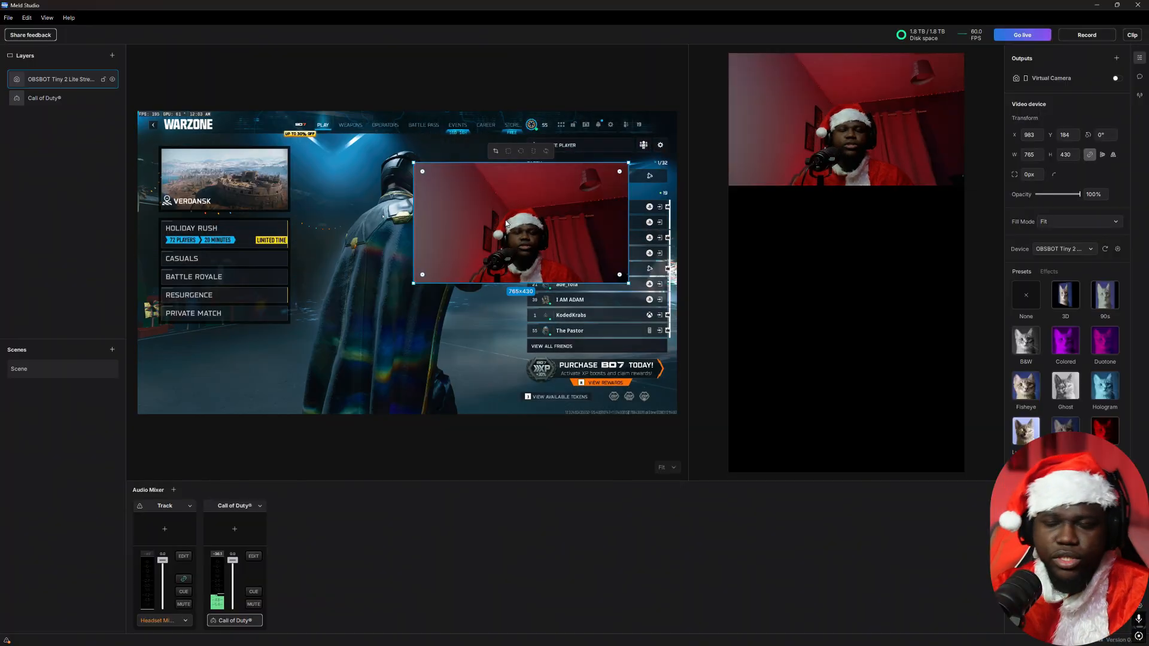
# Lock the Call of Duty game capture layer on the main canvas.
pyautogui.click(497, 343)
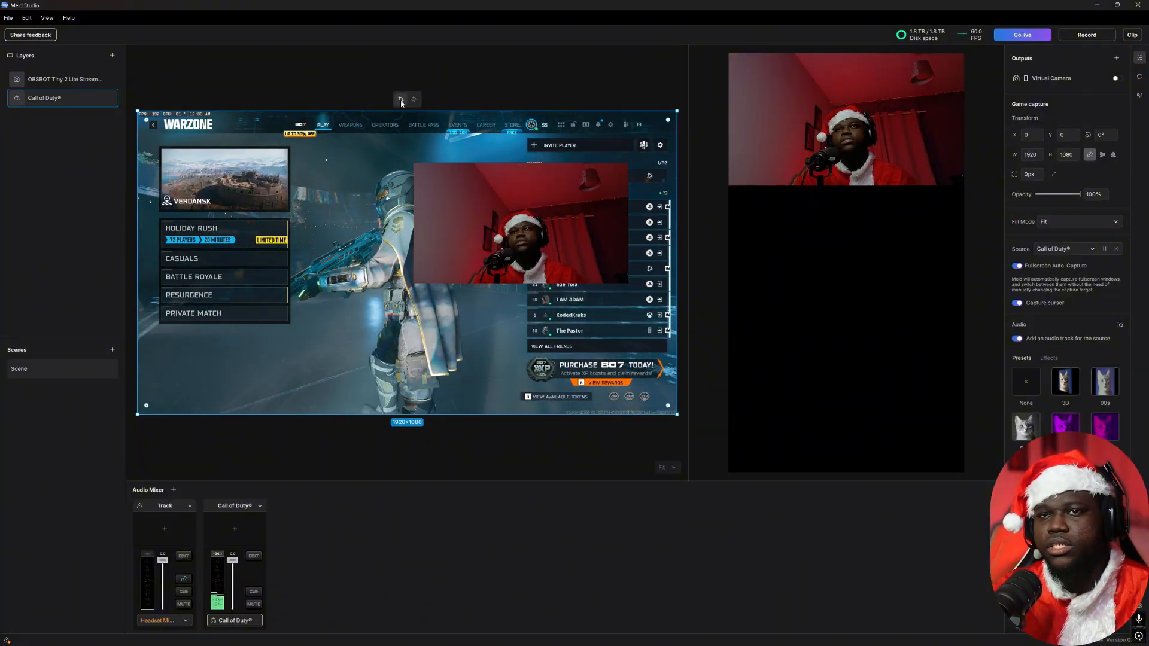
pyautogui.click(104, 99)
pyautogui.click(121, 235)
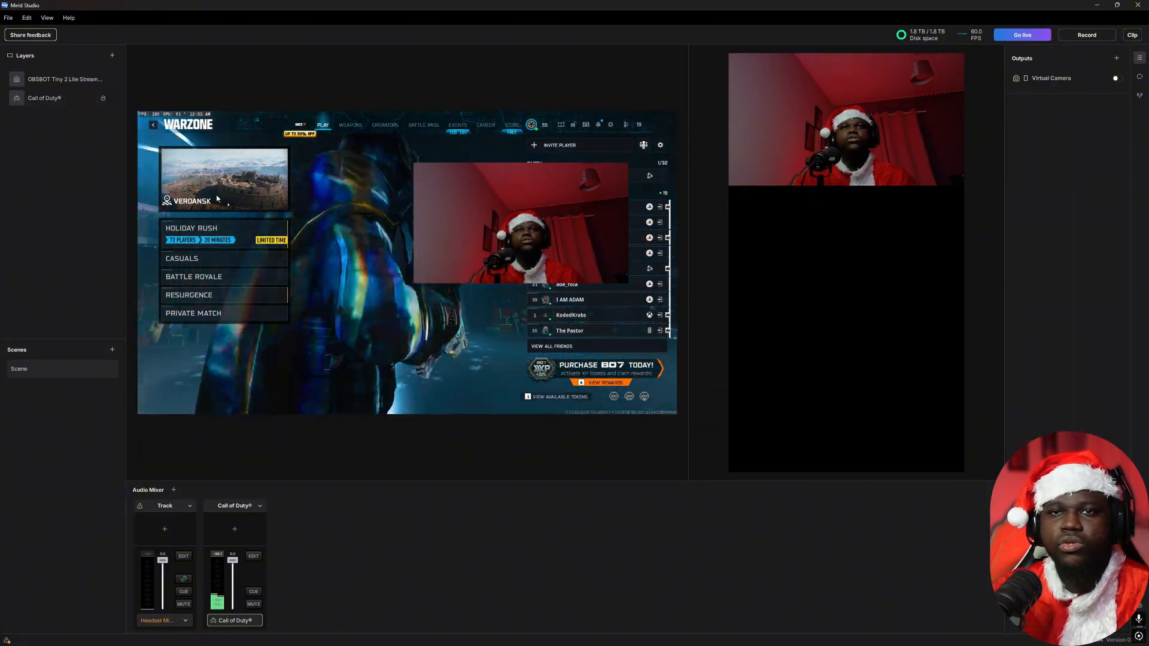
# Crop both sides of the camera layer on the main canvas to a portrait frame of about 295×430.
pyautogui.click(504, 247)
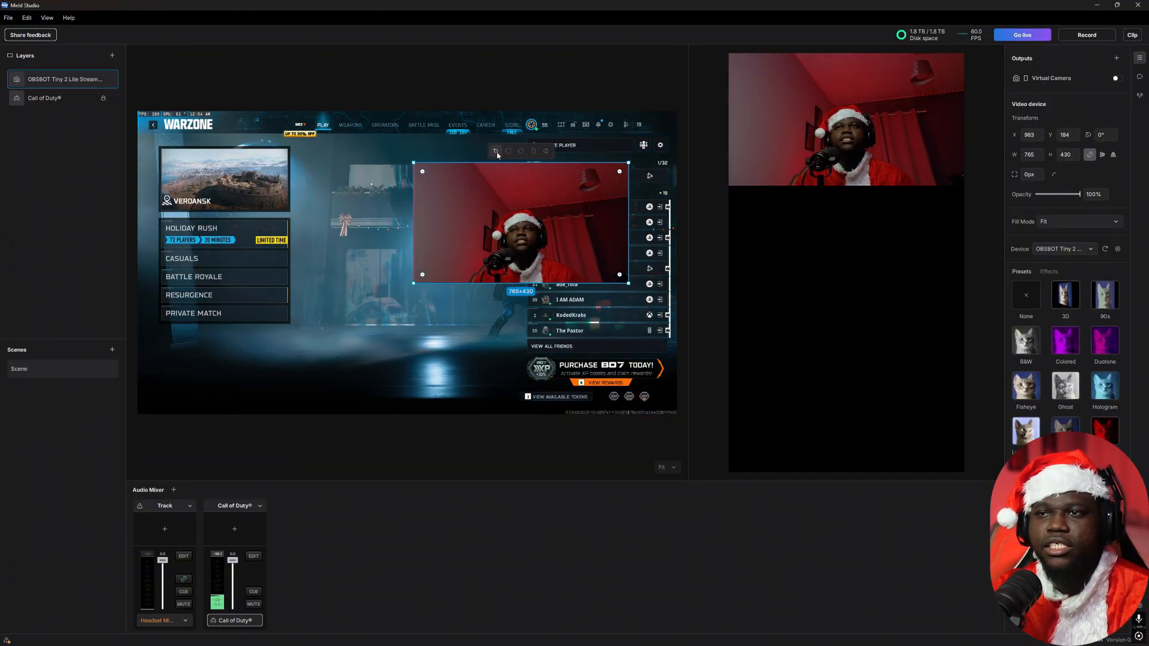
pyautogui.click(497, 152)
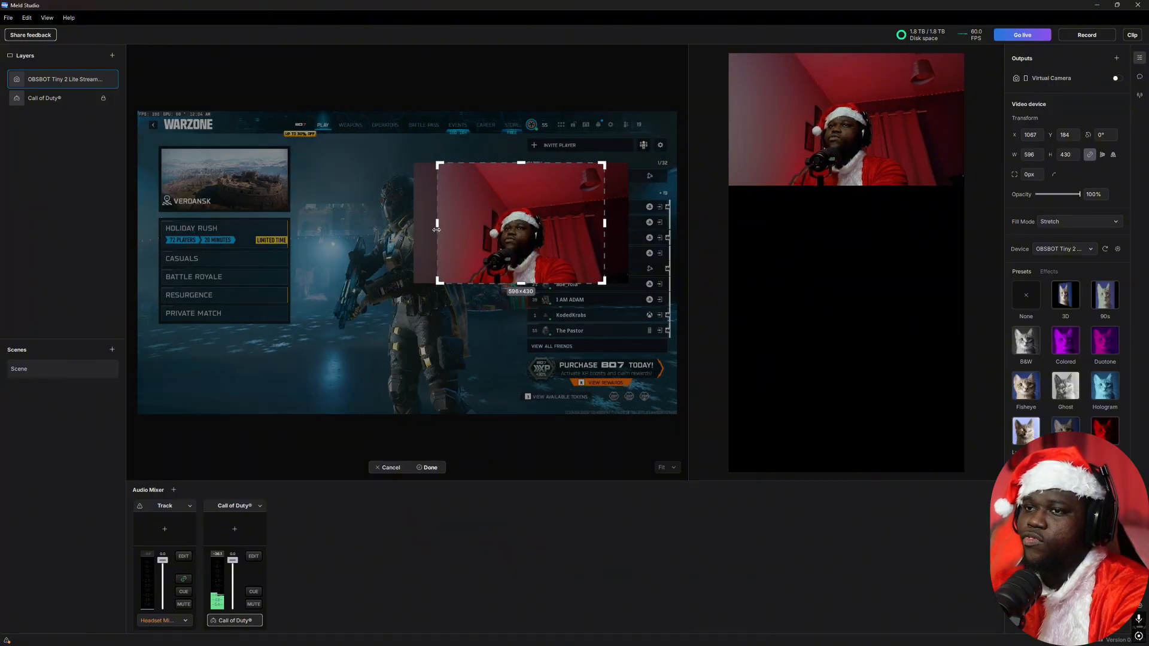
pyautogui.moveTo(436, 229); pyautogui.dragTo(448, 234)
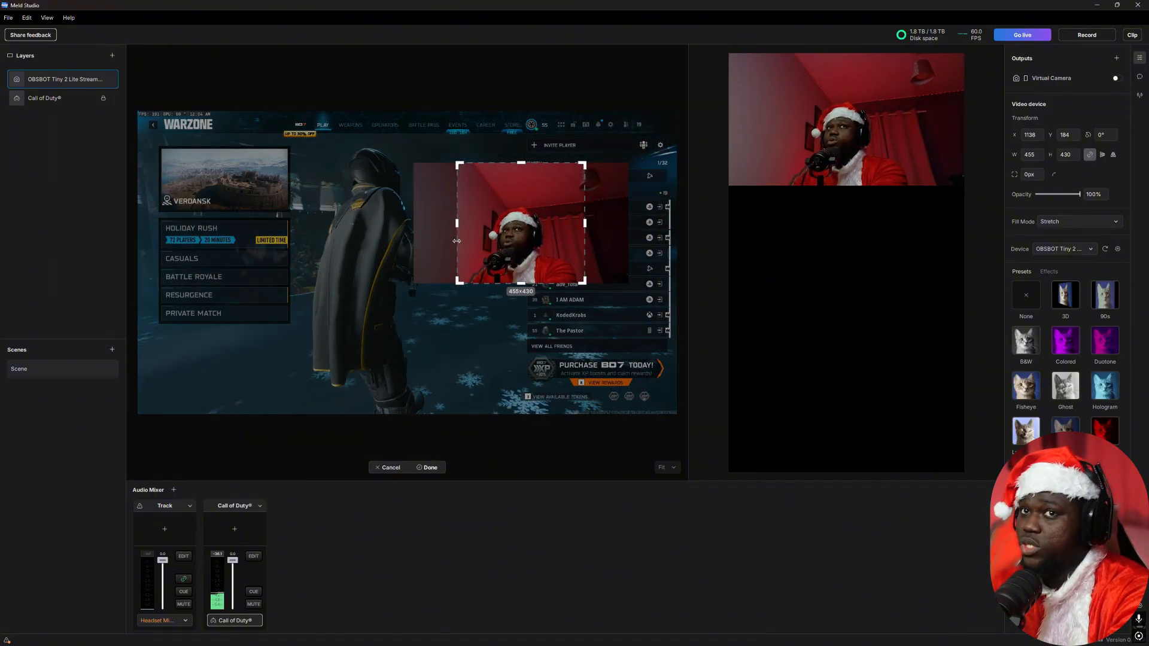
pyautogui.moveTo(454, 239); pyautogui.dragTo(413, 231)
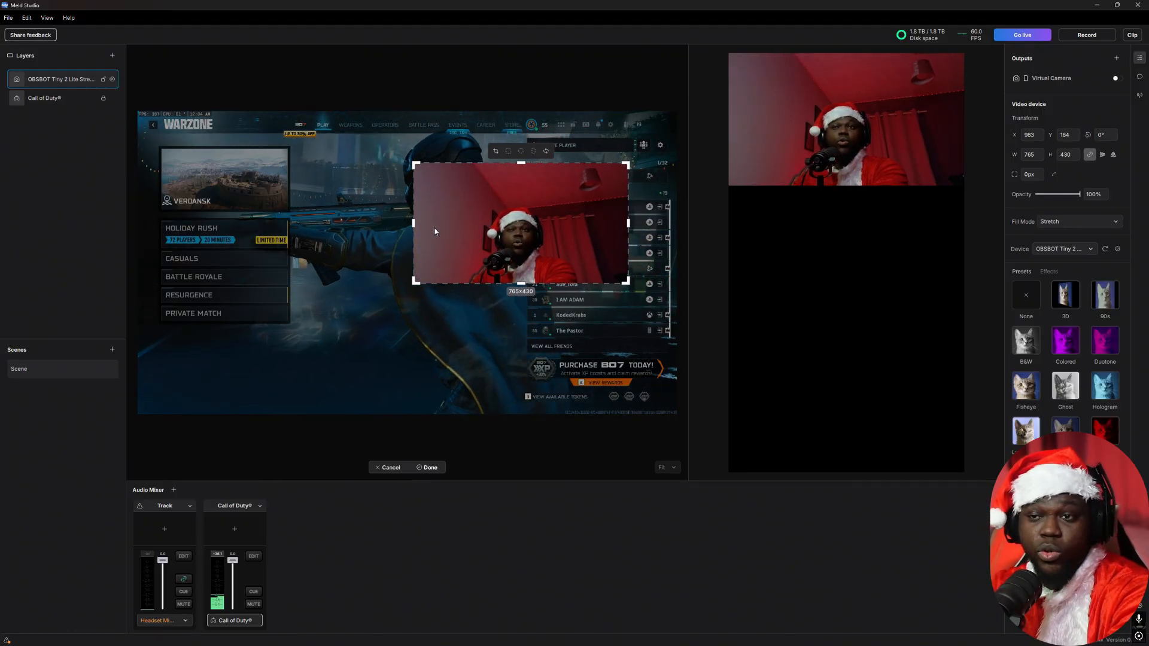
pyautogui.moveTo(411, 229); pyautogui.dragTo(475, 251)
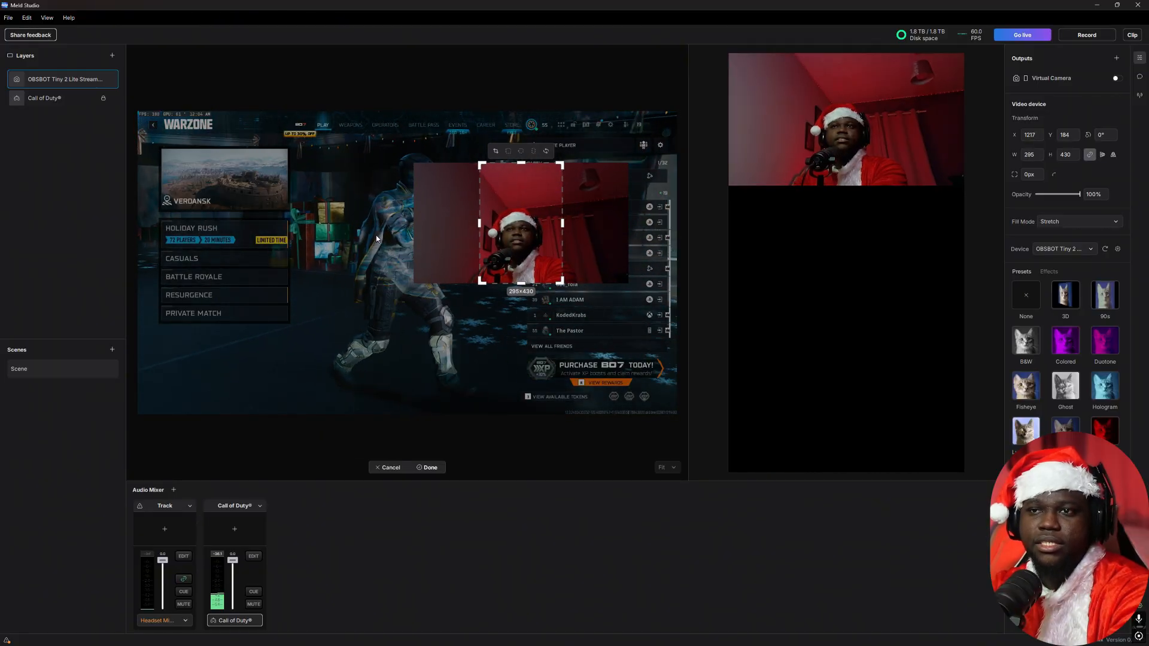
pyautogui.click(380, 141)
# Round the corners of the cropped camera layer on the main canvas to a radius of about 71 px.
pyautogui.click(522, 205)
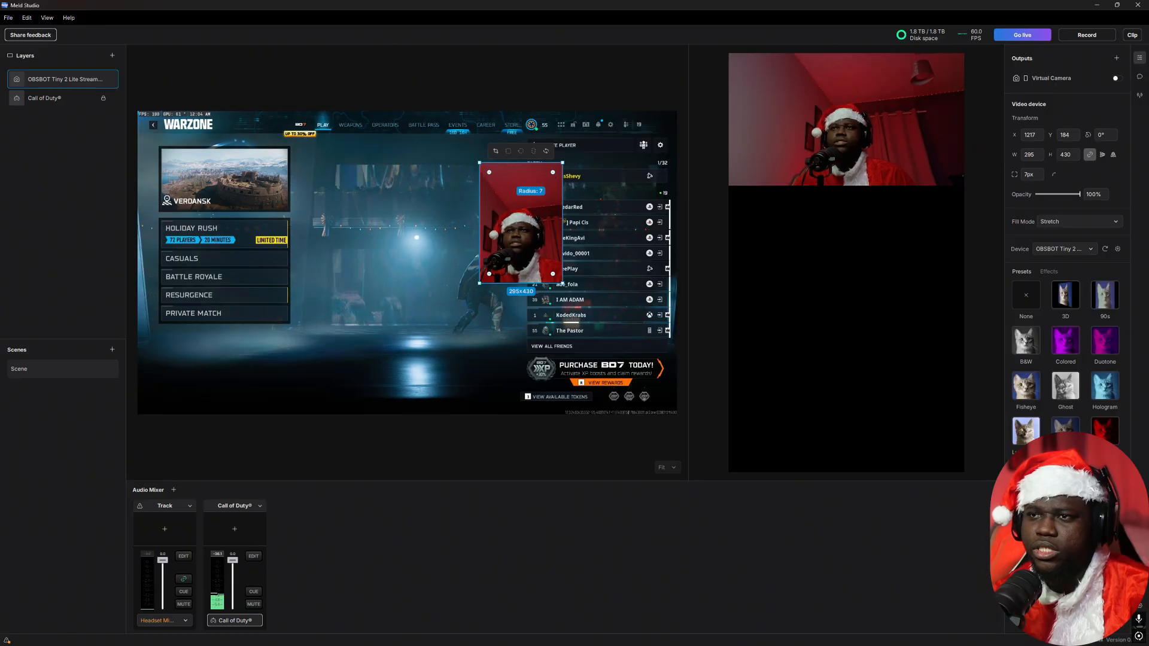
pyautogui.moveTo(551, 174); pyautogui.dragTo(545, 179)
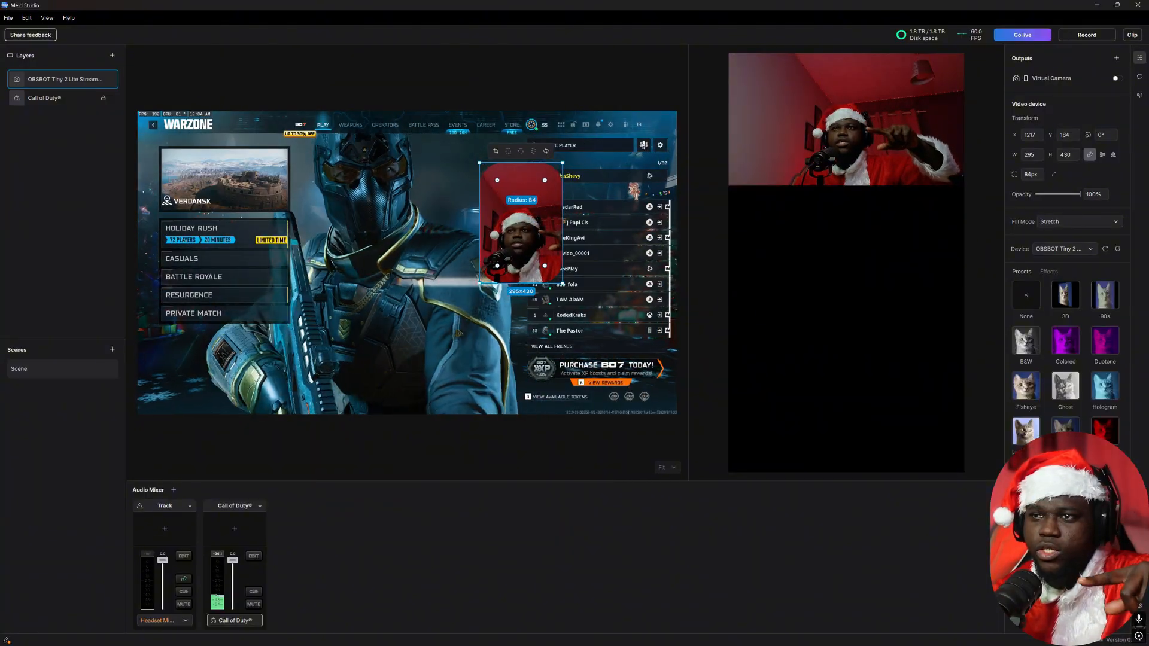
pyautogui.click(493, 290)
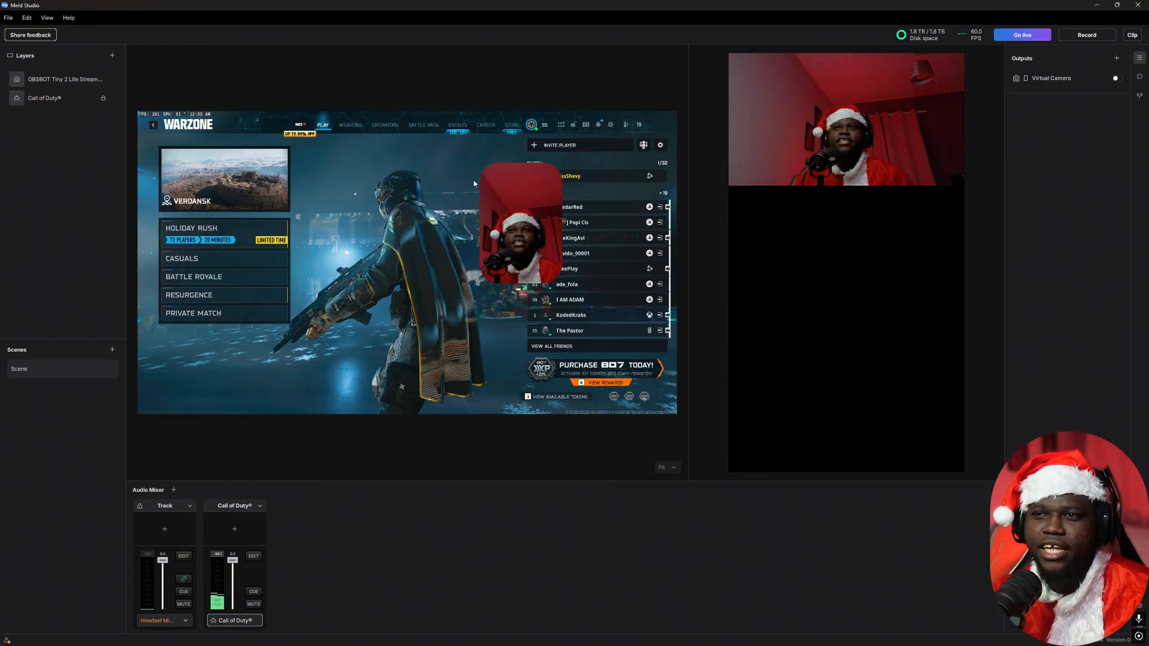
# Resize the rounded camera layer to about 254×371 and place it against the main canvas's right edge at about X 1666, Y 318.
pyautogui.click(489, 181)
pyautogui.moveTo(479, 161); pyautogui.dragTo(504, 193)
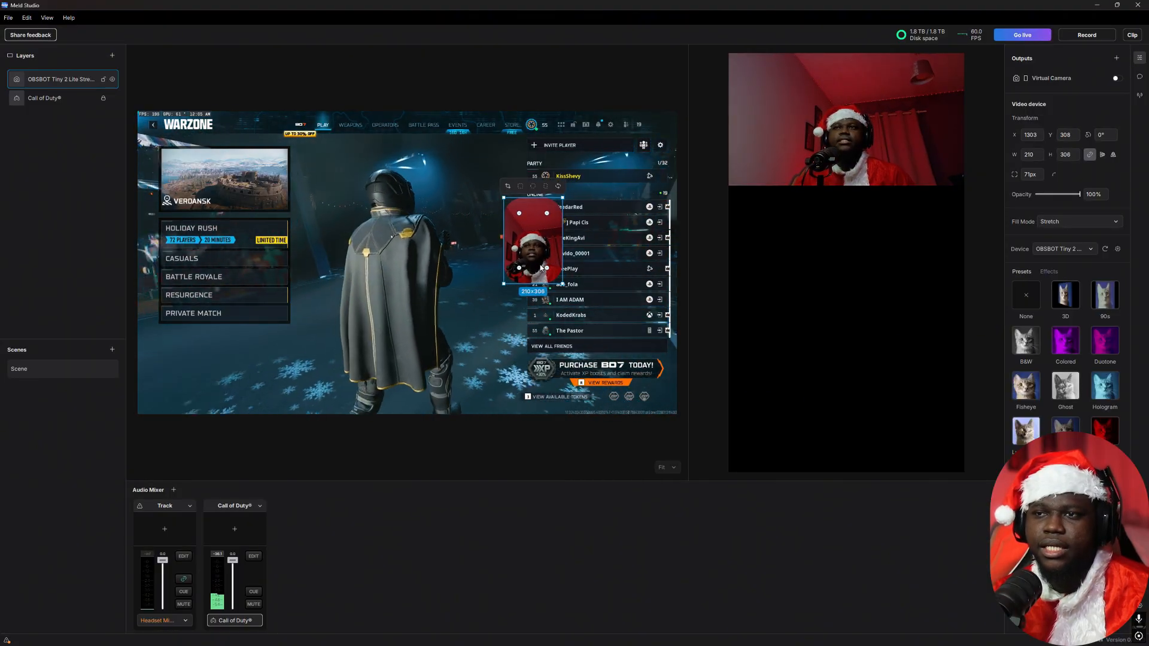
pyautogui.moveTo(530, 250); pyautogui.dragTo(645, 267)
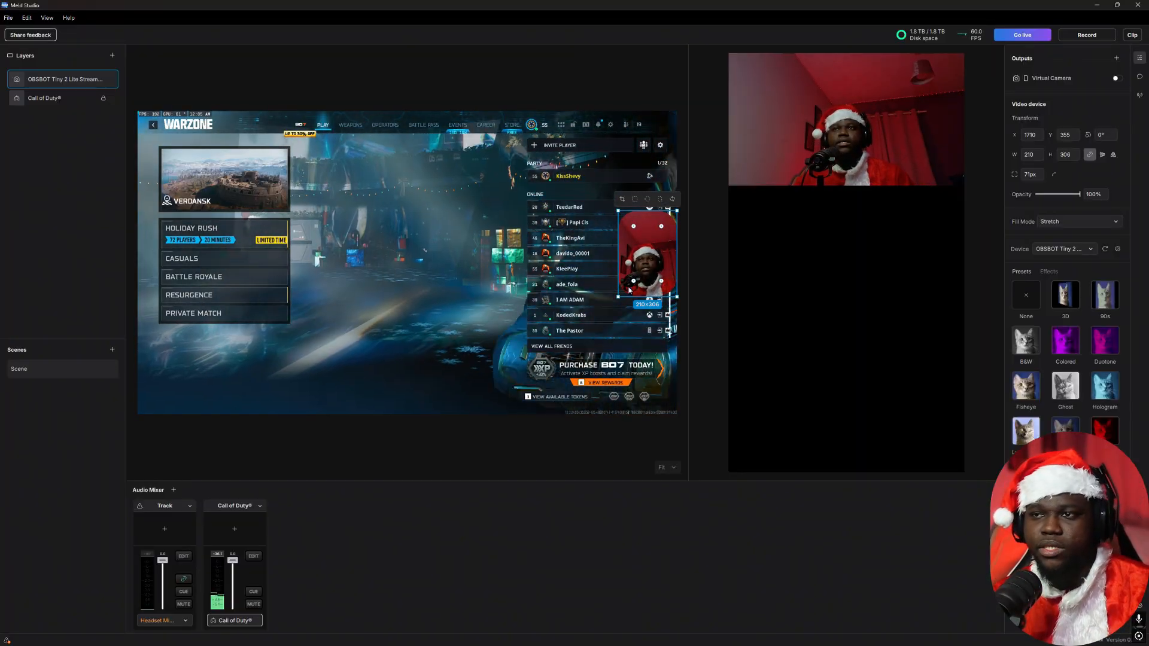
pyautogui.moveTo(618, 301); pyautogui.dragTo(608, 305)
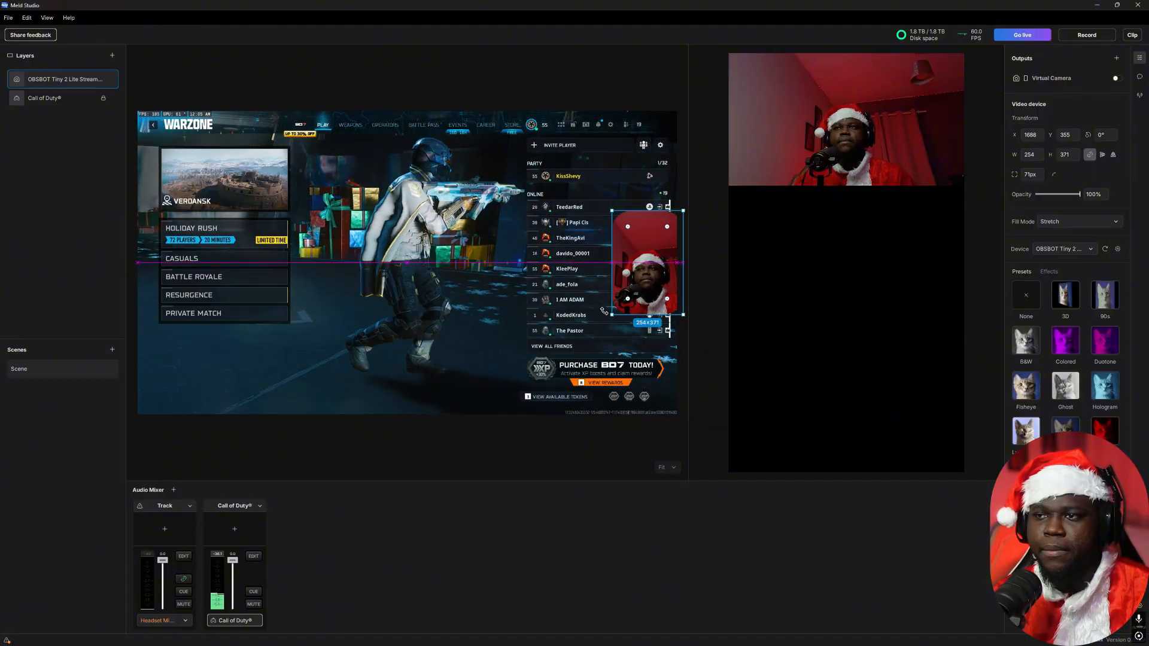
pyautogui.click(395, 375)
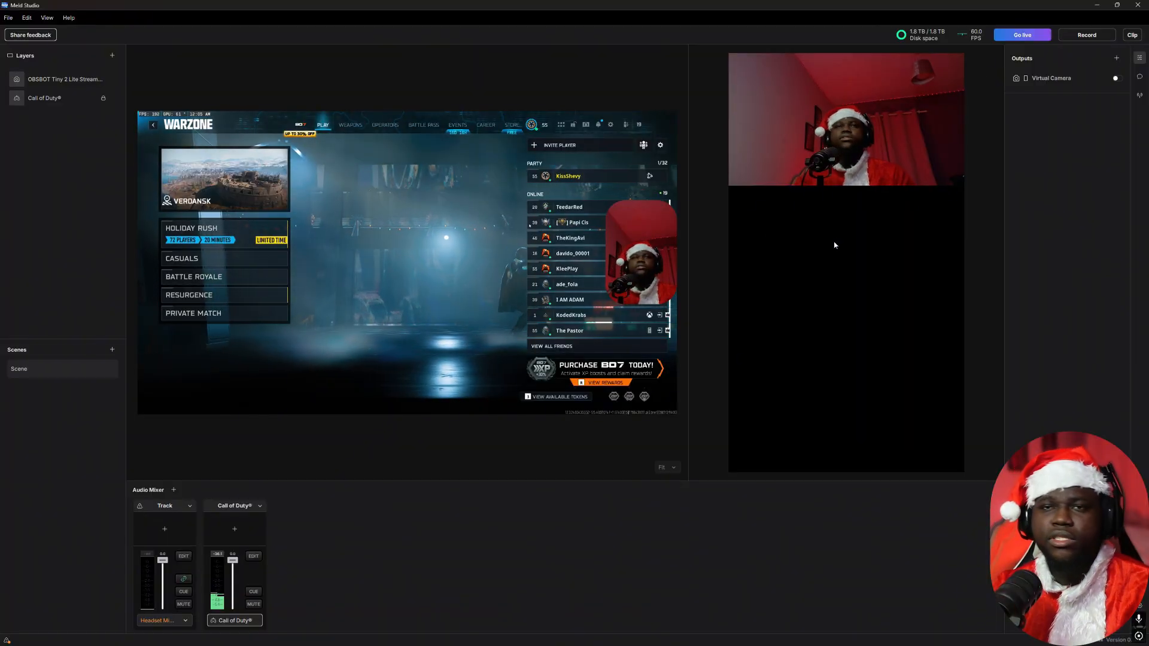
# Add a game capture layer of Call of Duty to the portrait canvas.
pyautogui.click(808, 311)
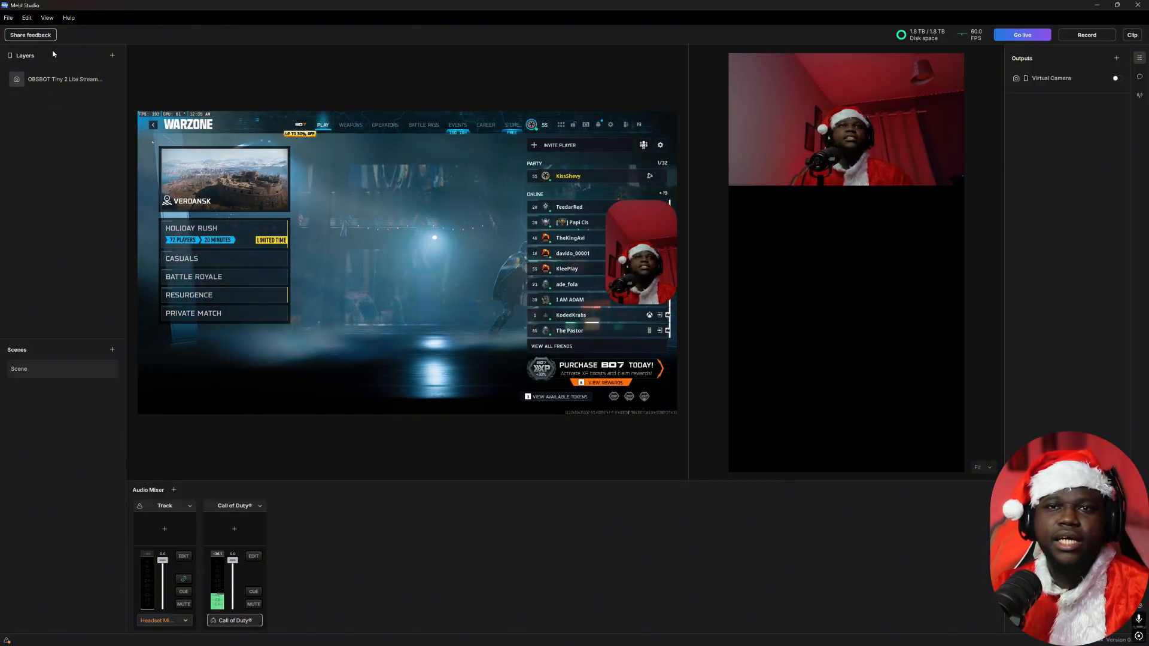
pyautogui.click(112, 55)
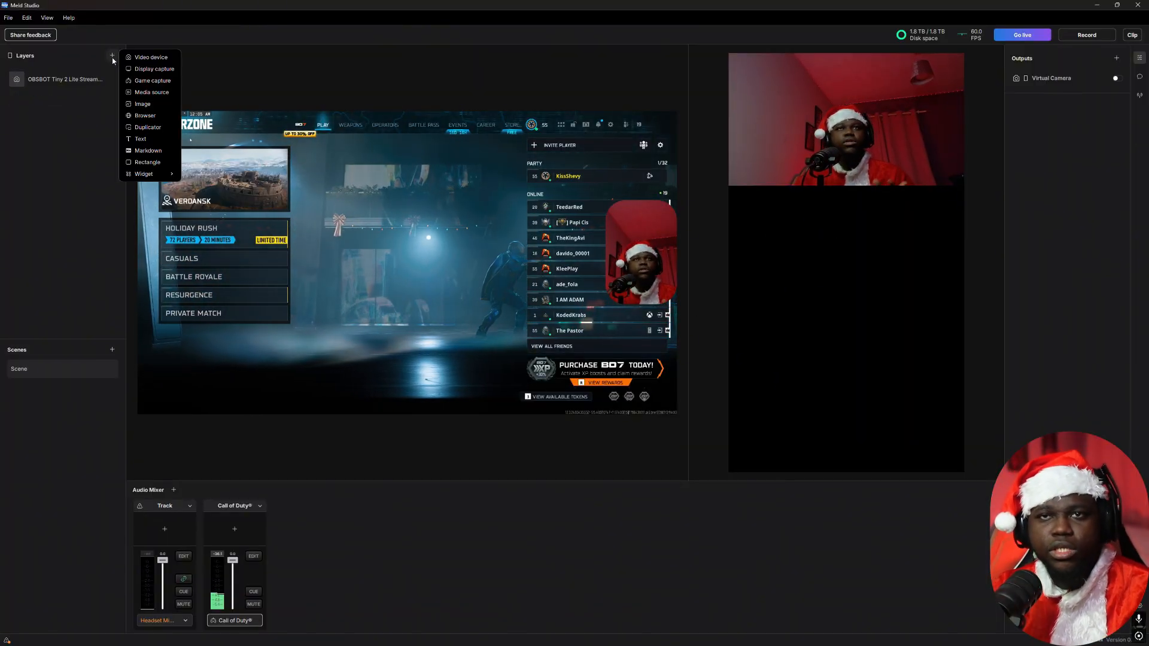
pyautogui.click(152, 80)
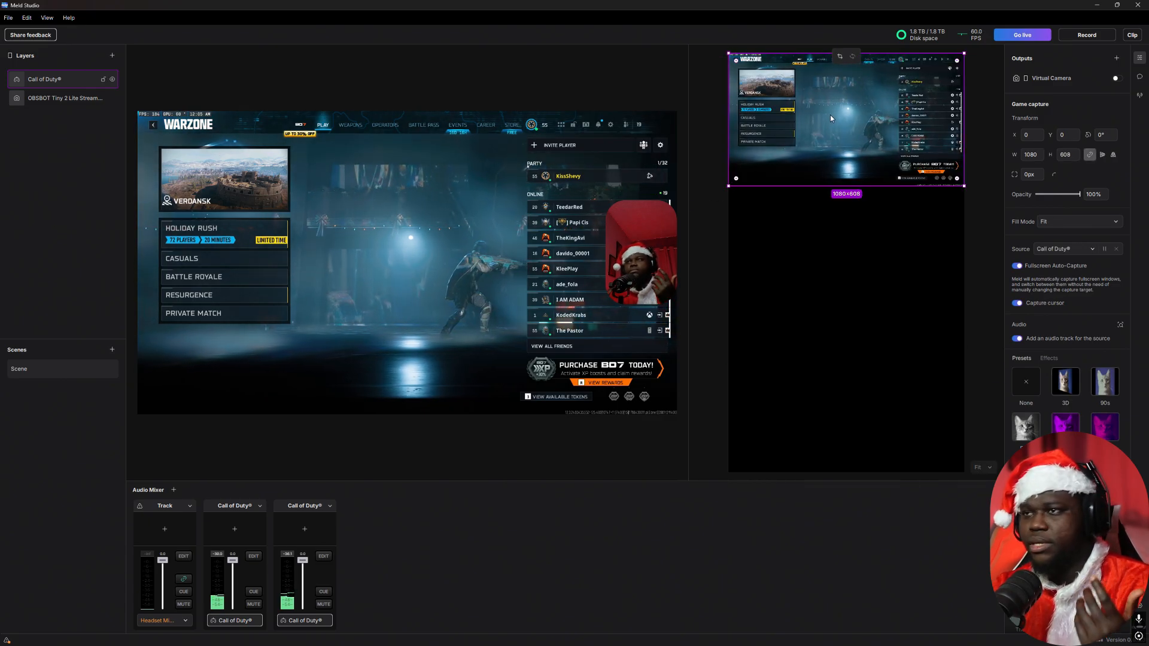
# Move the portrait game capture below the camera, enlarge it to fill the remaining height, and shift it sideways to centre the gameplay.
pyautogui.moveTo(831, 115); pyautogui.dragTo(830, 251)
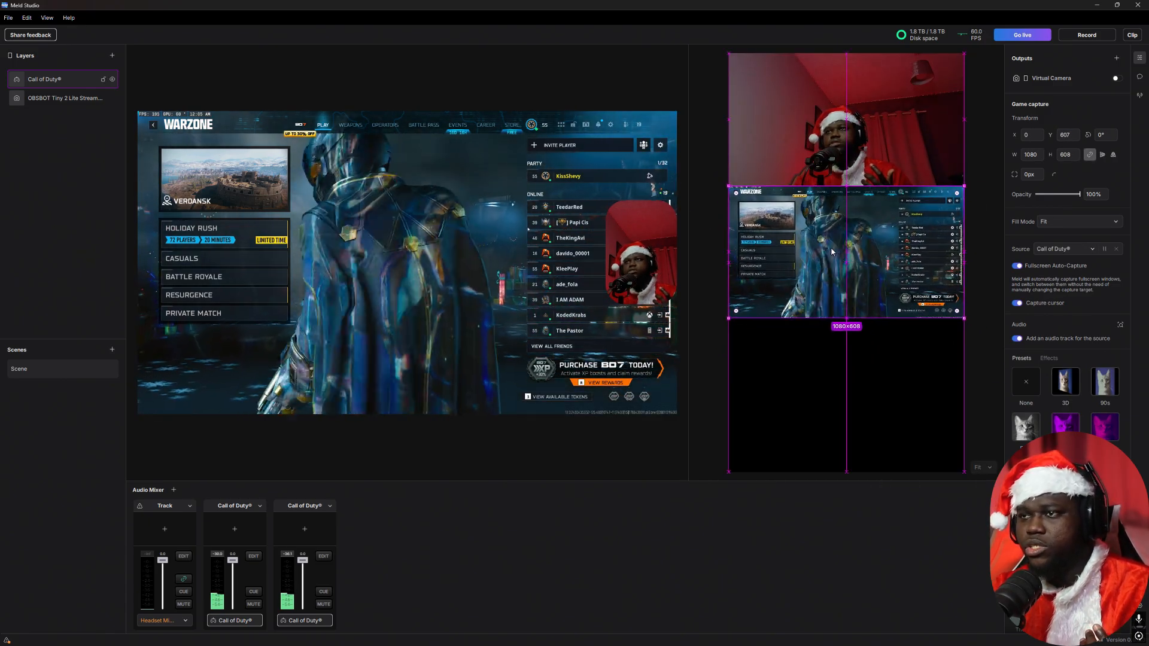
pyautogui.moveTo(963, 319); pyautogui.dragTo(973, 475)
pyautogui.moveTo(918, 367); pyautogui.dragTo(780, 369)
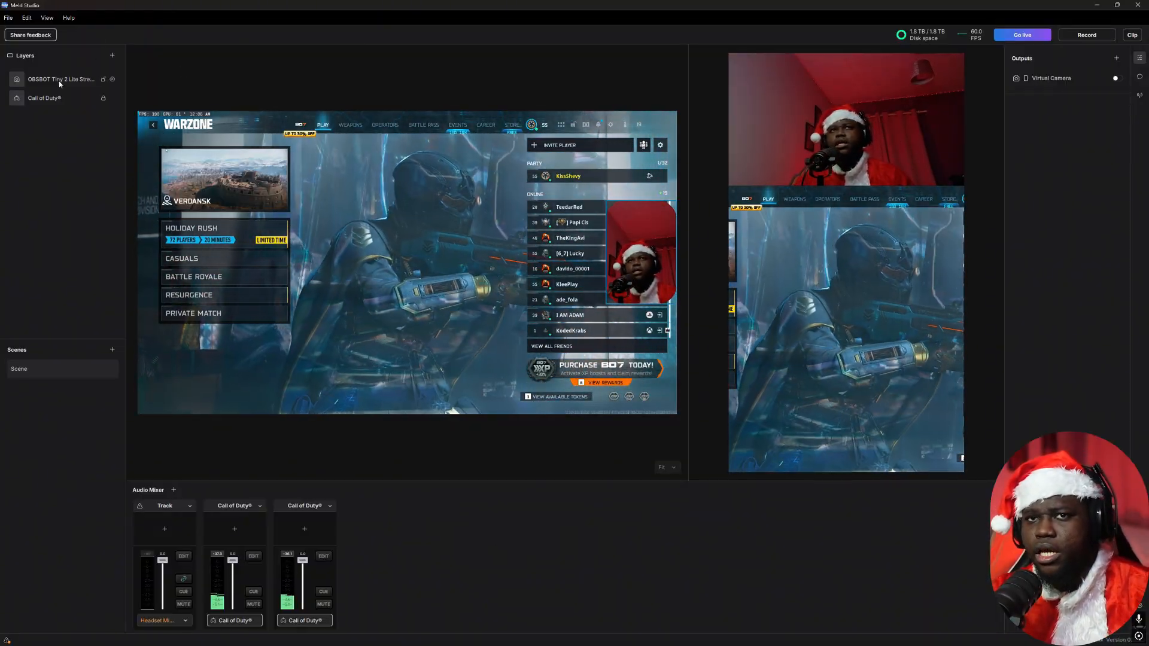
# Examine the properties of the camera and game capture layers on both the main and portrait canvases.
pyautogui.click(59, 80)
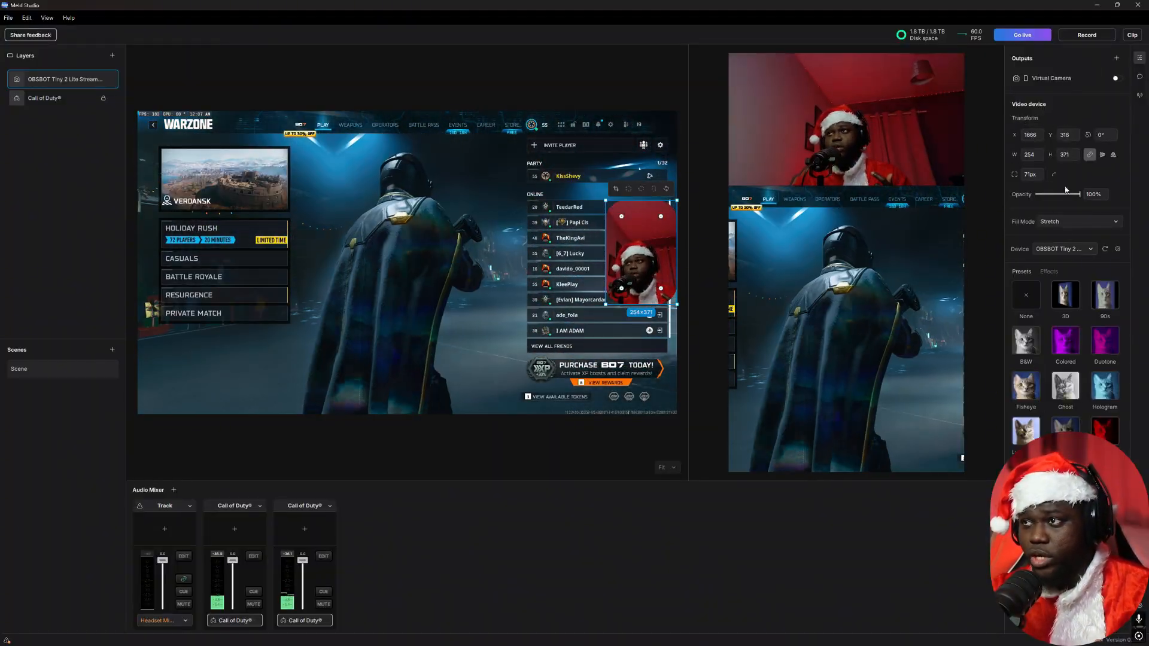
pyautogui.click(52, 99)
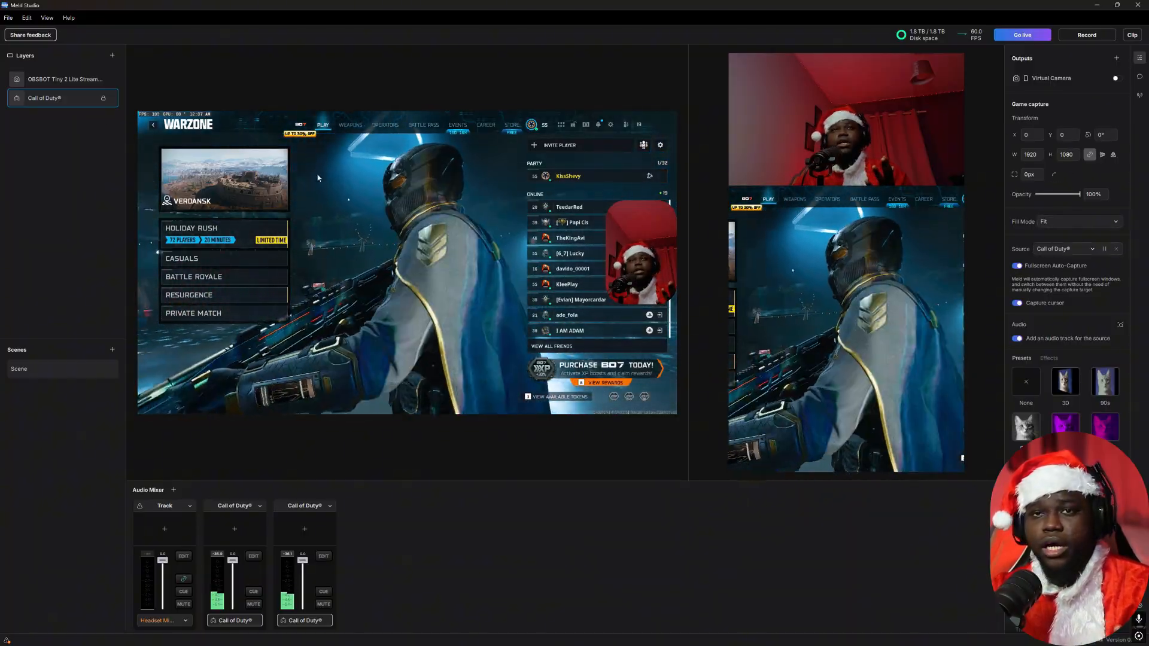
pyautogui.click(835, 144)
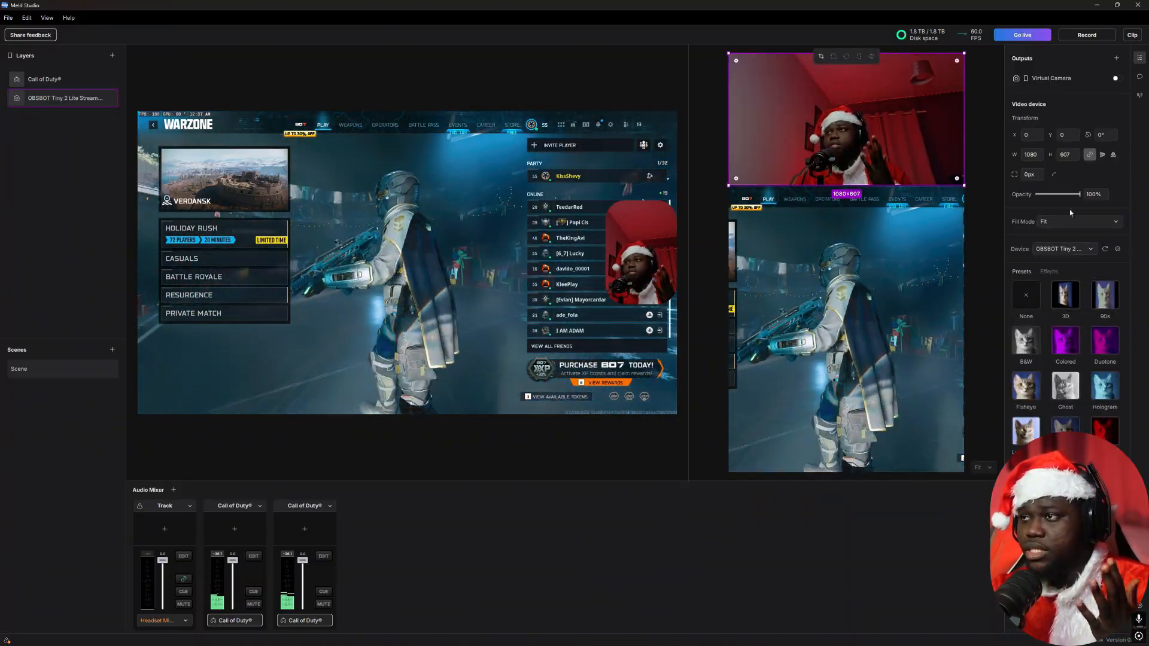
pyautogui.click(848, 256)
pyautogui.click(453, 270)
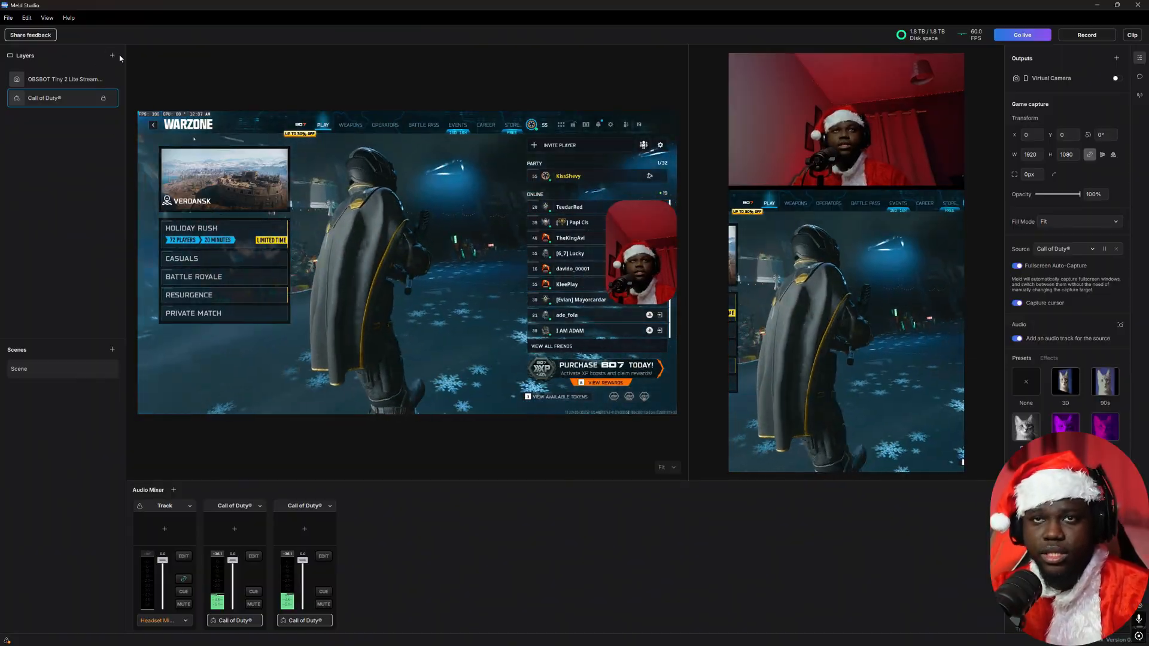
# Open the preferences and choose 1080p as the main canvas resolution.
pyautogui.click(9, 17)
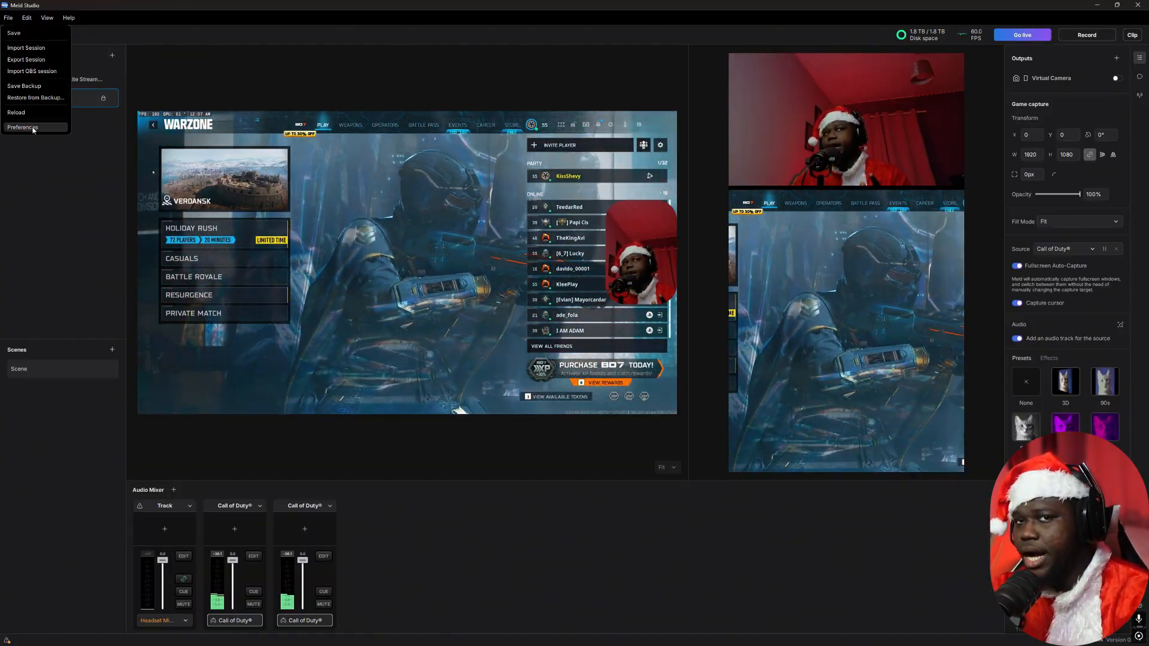
pyautogui.click(32, 129)
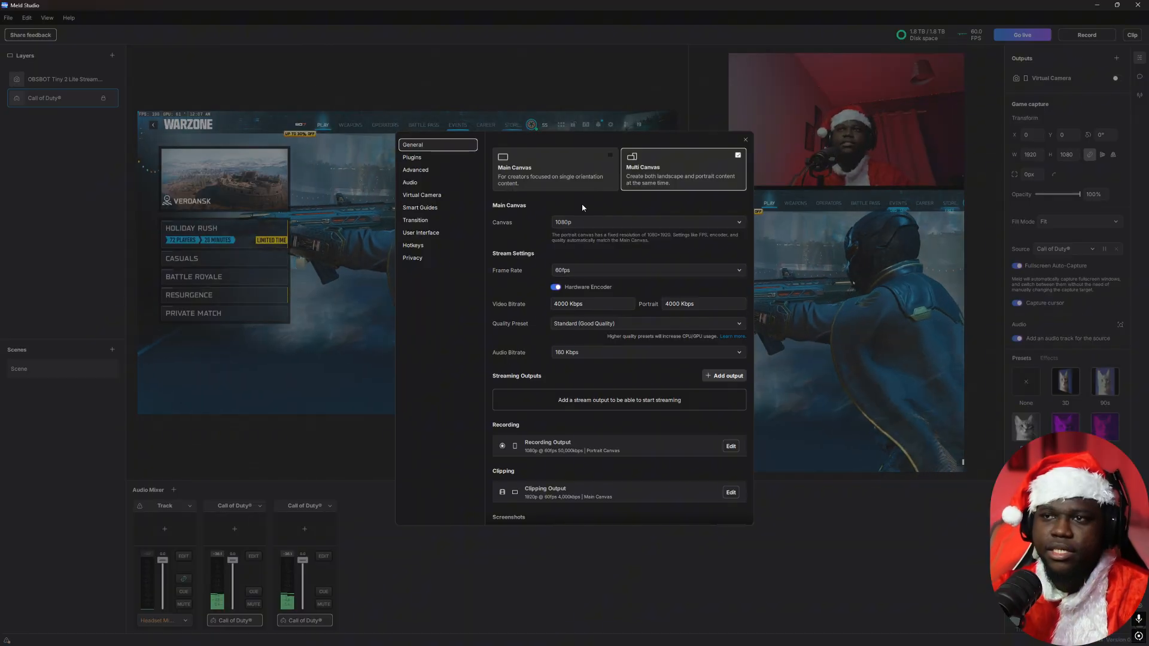
pyautogui.click(596, 225)
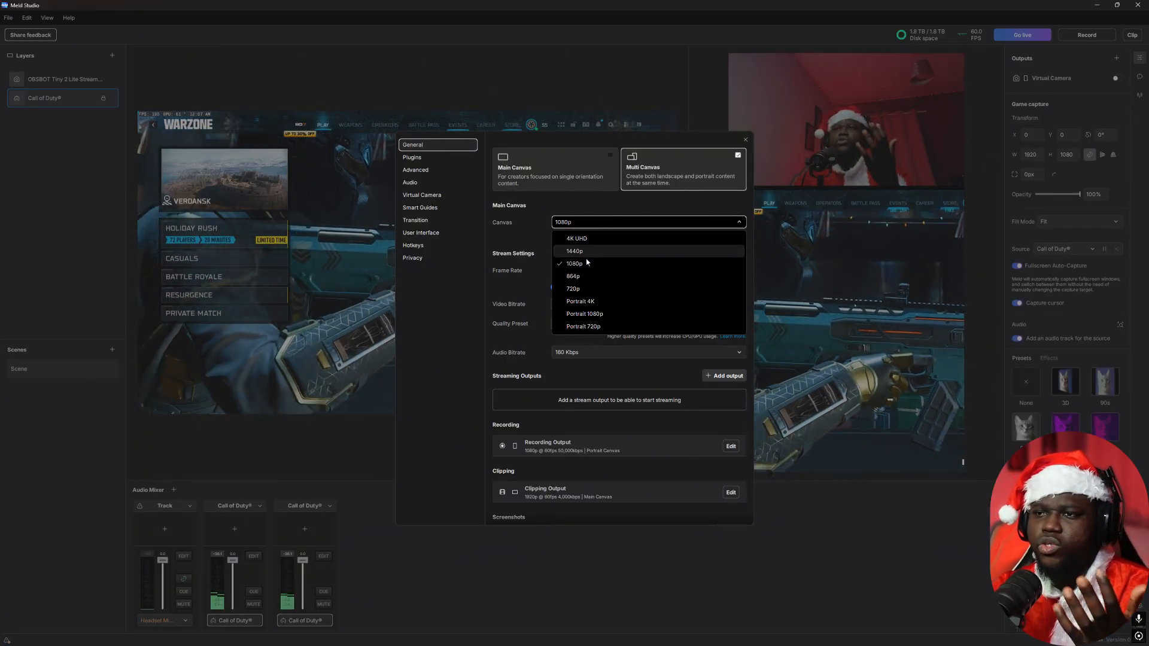
pyautogui.click(576, 264)
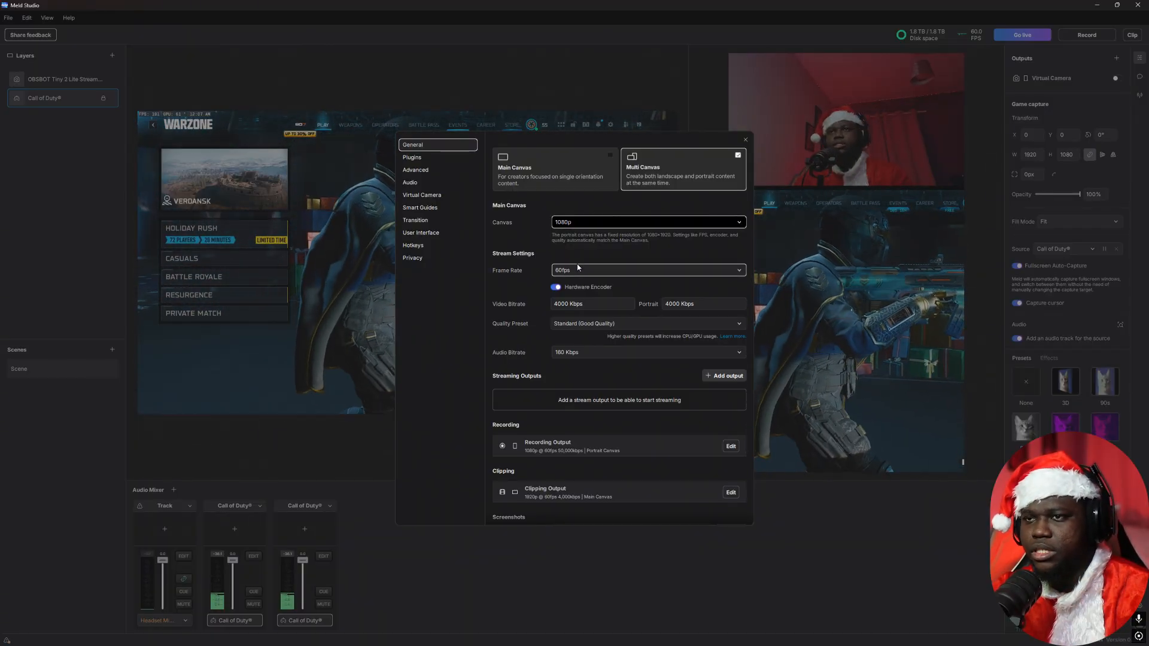
pyautogui.click(591, 220)
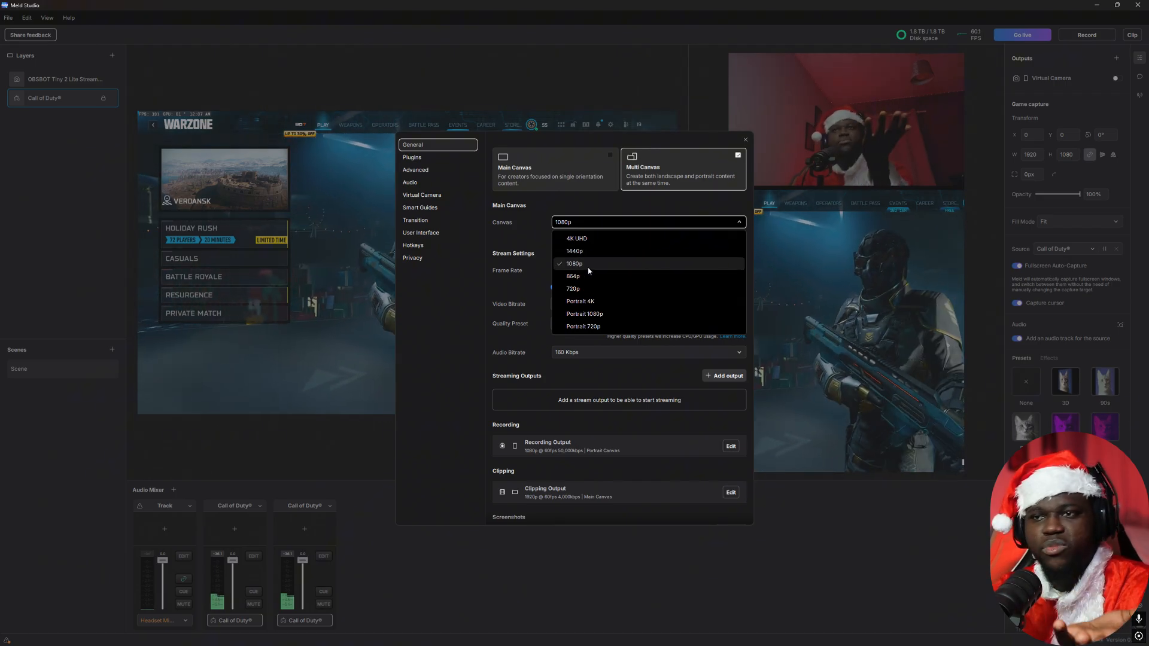
pyautogui.click(579, 266)
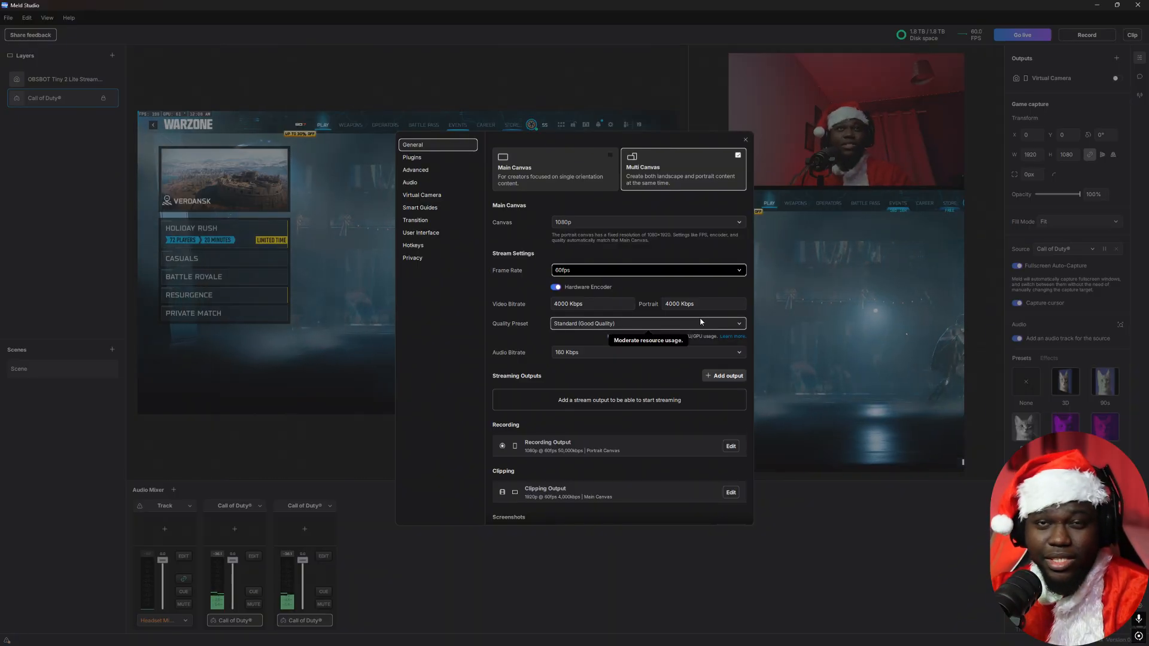
# Examine the quality preset and audio bitrate options, along with the streaming, recording and clipping output settings.
pyautogui.click(599, 326)
pyautogui.click(595, 383)
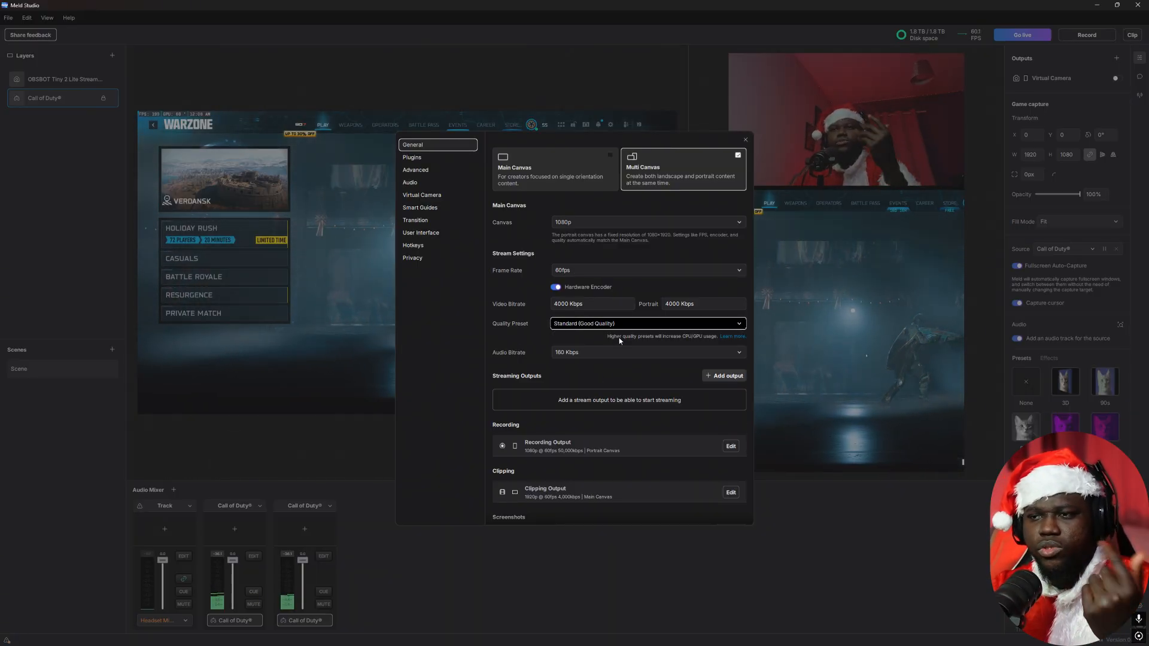
pyautogui.click(564, 355)
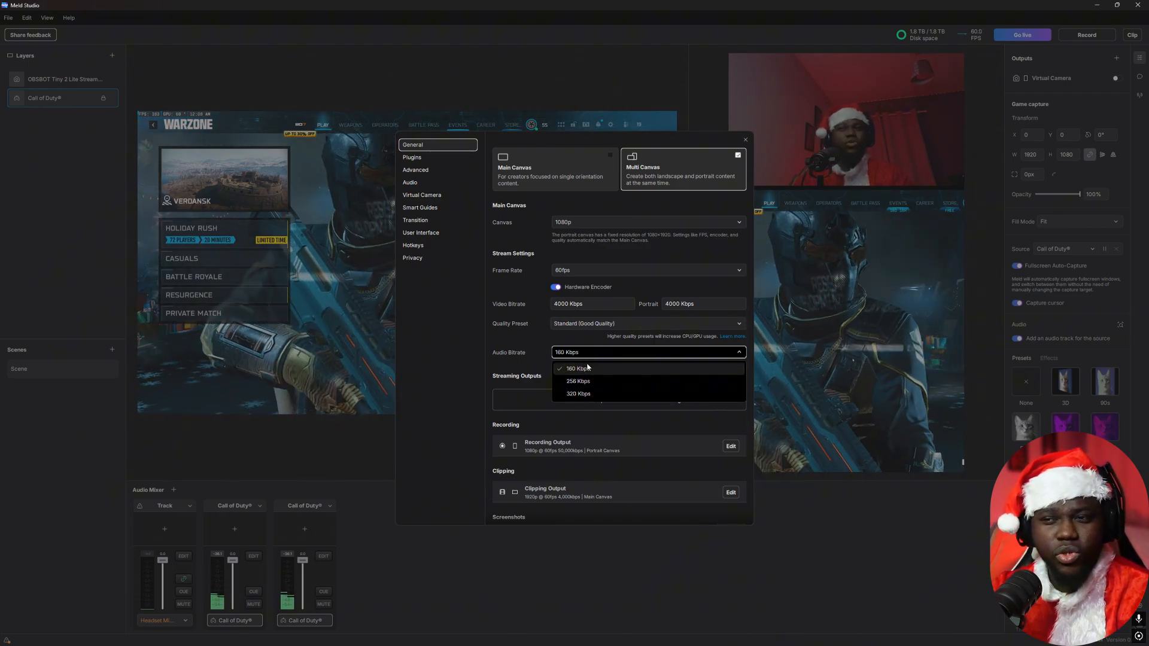
pyautogui.click(501, 361)
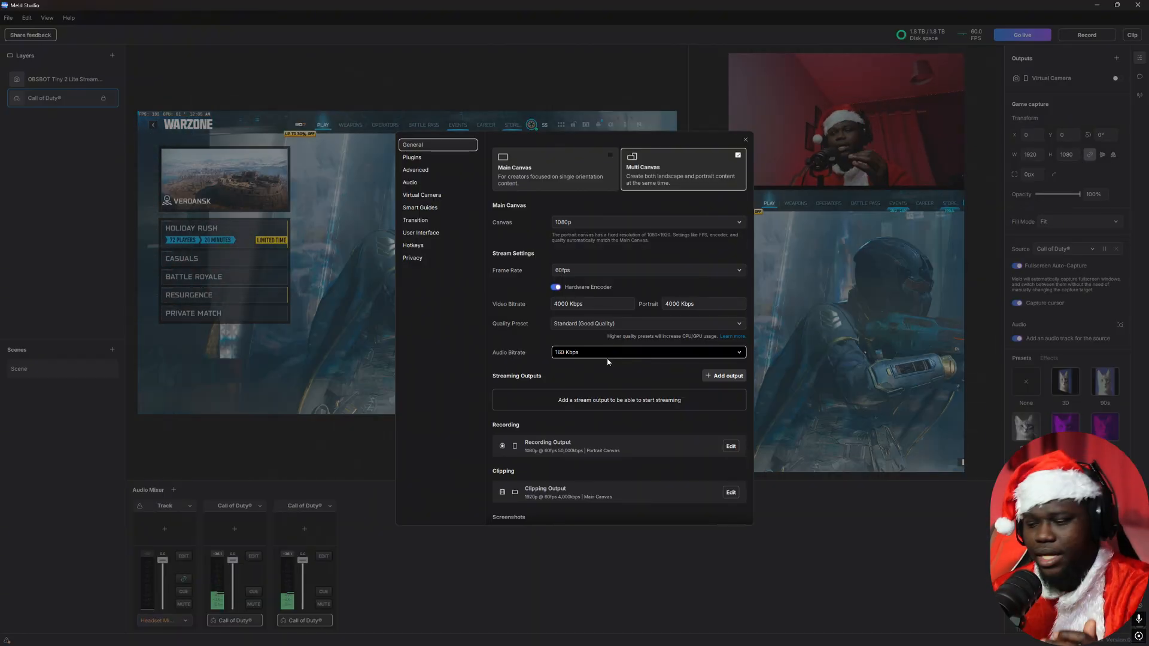
pyautogui.scroll(-1, 553, 346)
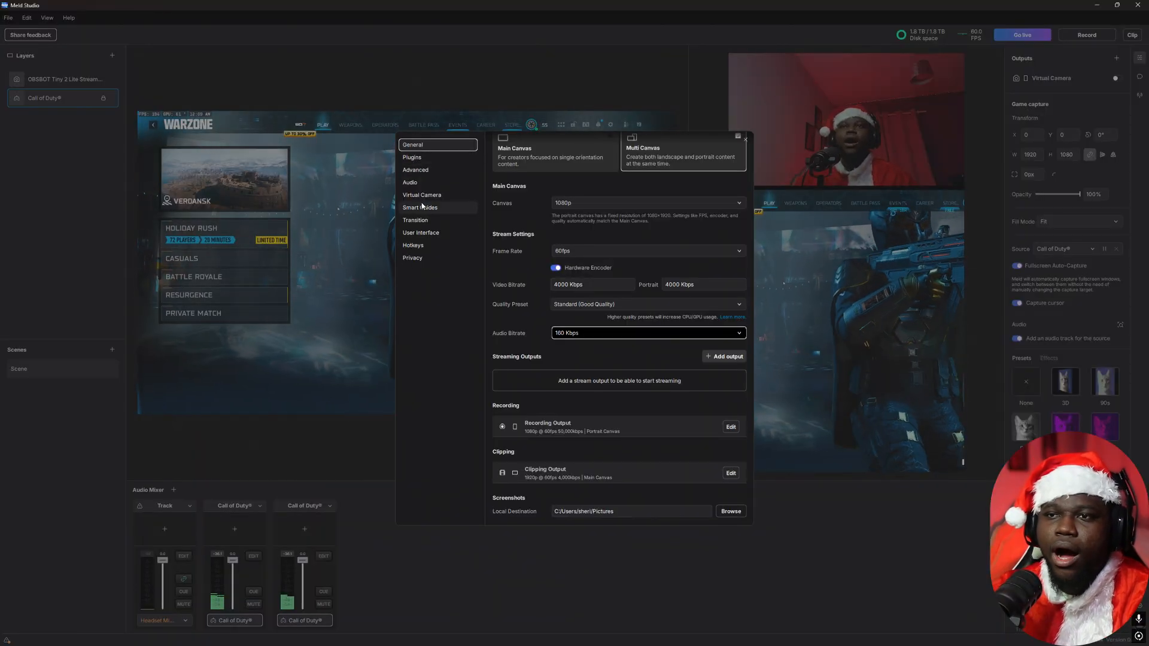
# Examine the plugin preferences and the audio output device setting, and close the preferences.
pyautogui.scroll(1, 545, 195)
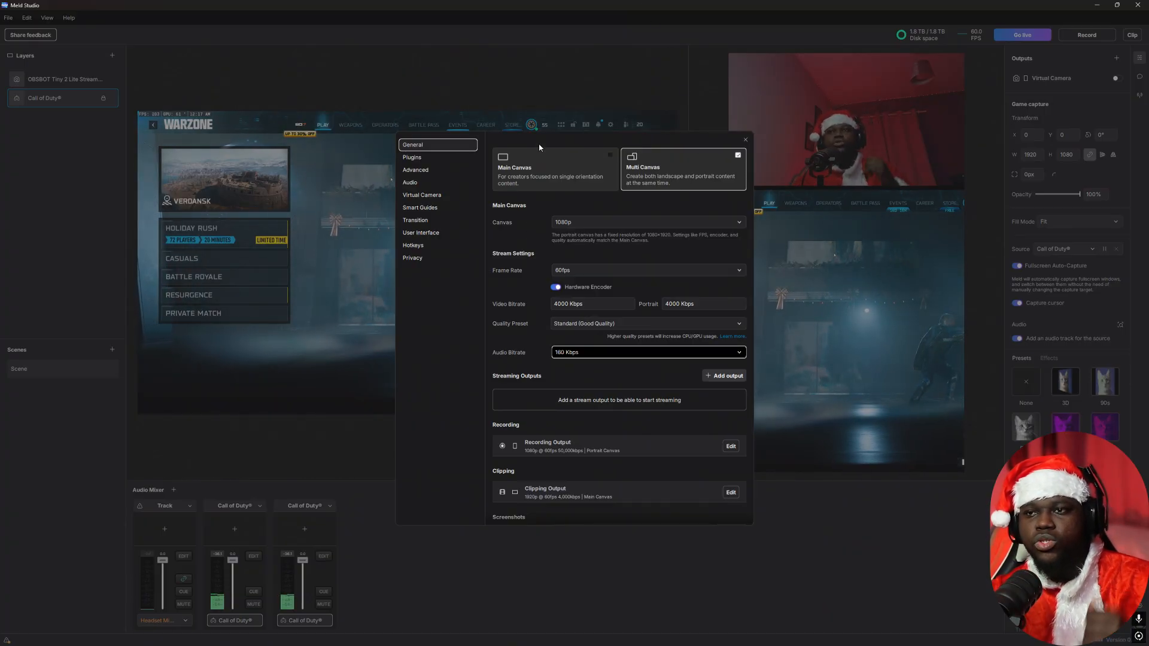
pyautogui.click(413, 159)
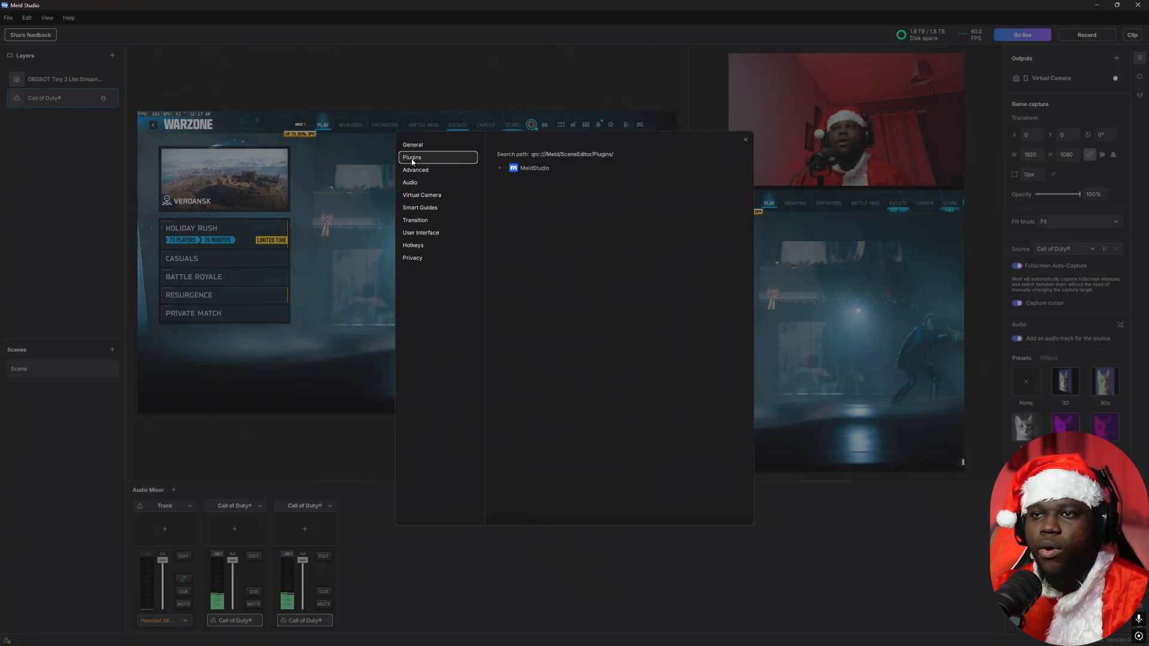
pyautogui.click(417, 184)
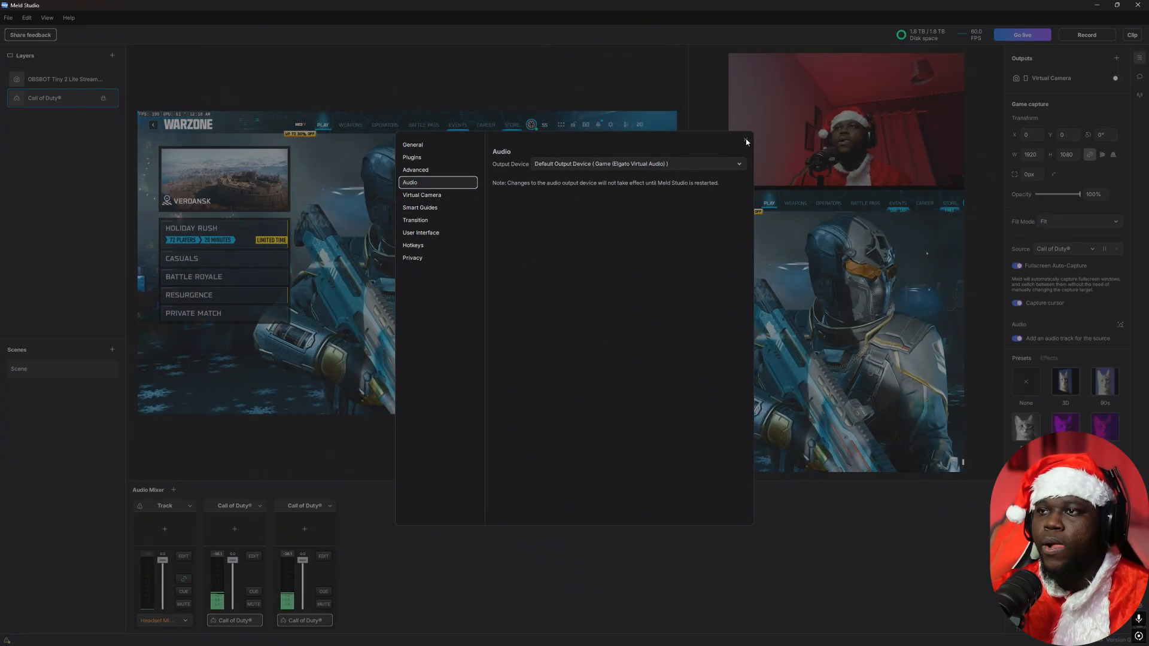
pyautogui.click(746, 140)
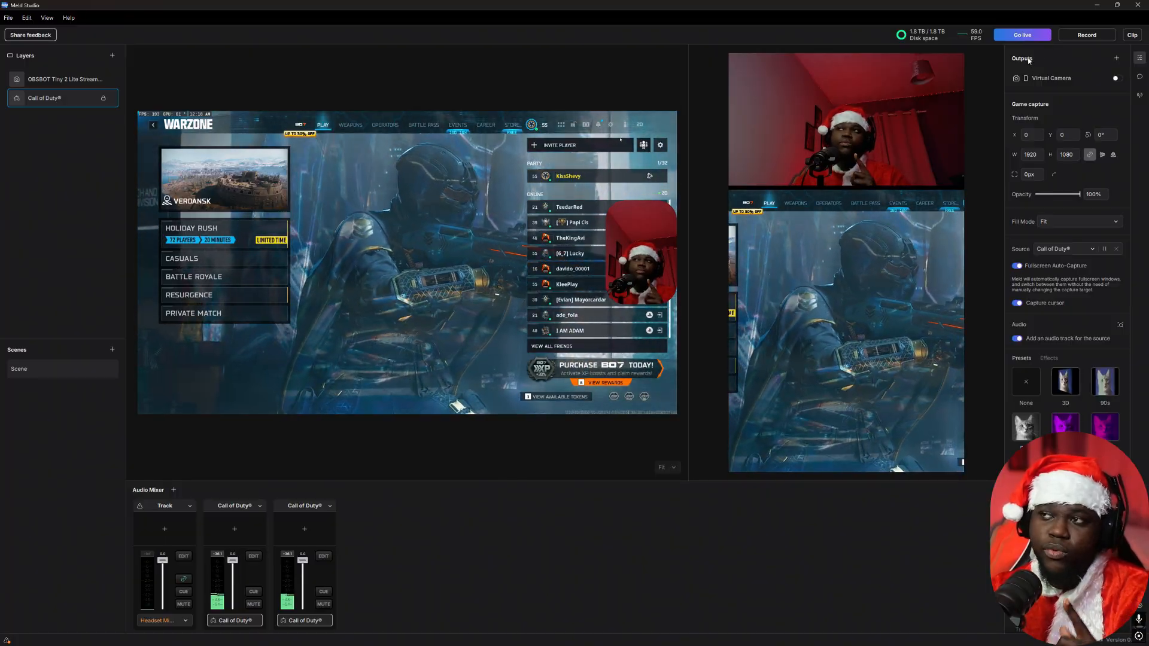
# Add a YouTube and a Twitch streaming output, leaving their account logins and stream keys unfilled.
pyautogui.click(1116, 58)
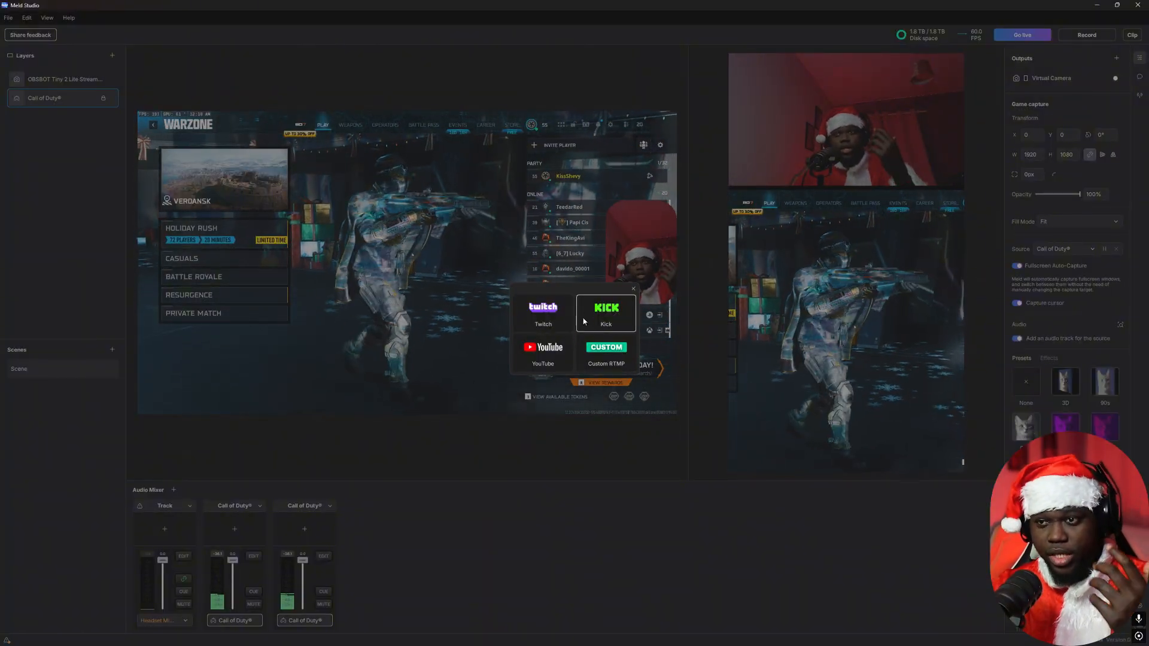
pyautogui.click(544, 351)
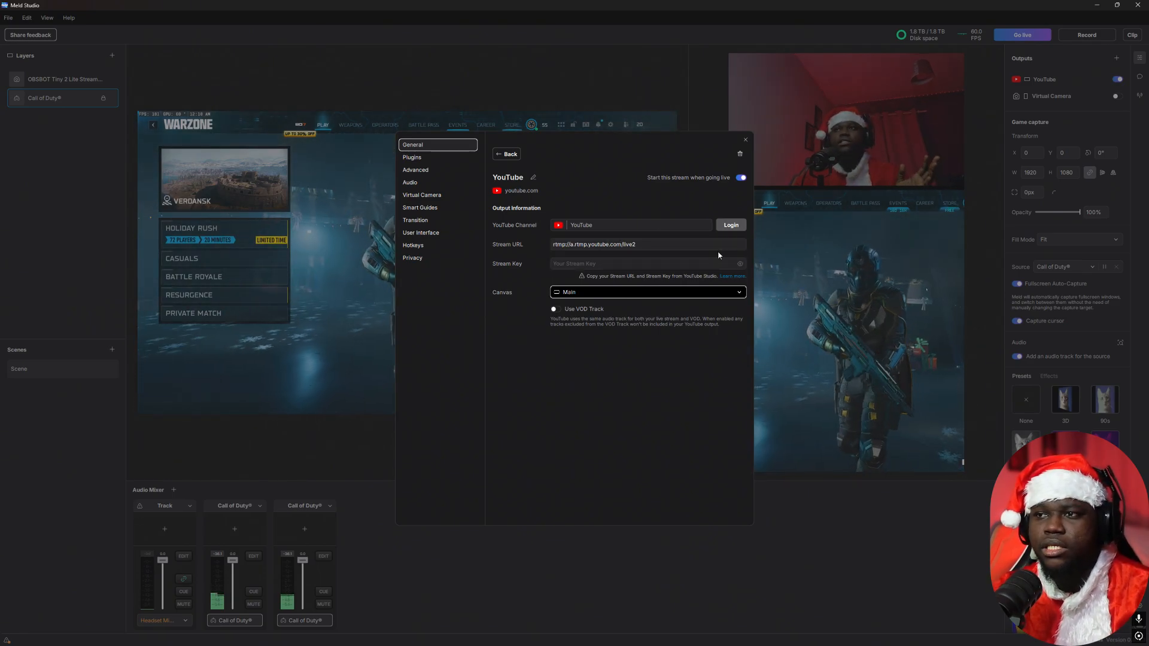
pyautogui.click(746, 141)
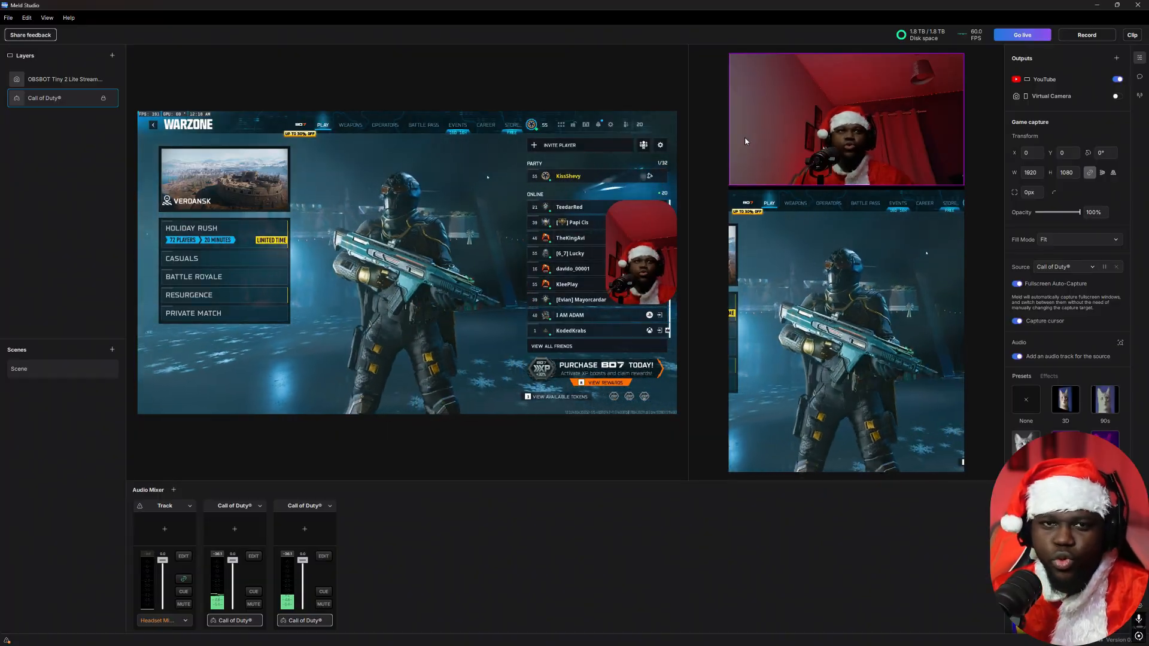
pyautogui.click(1117, 57)
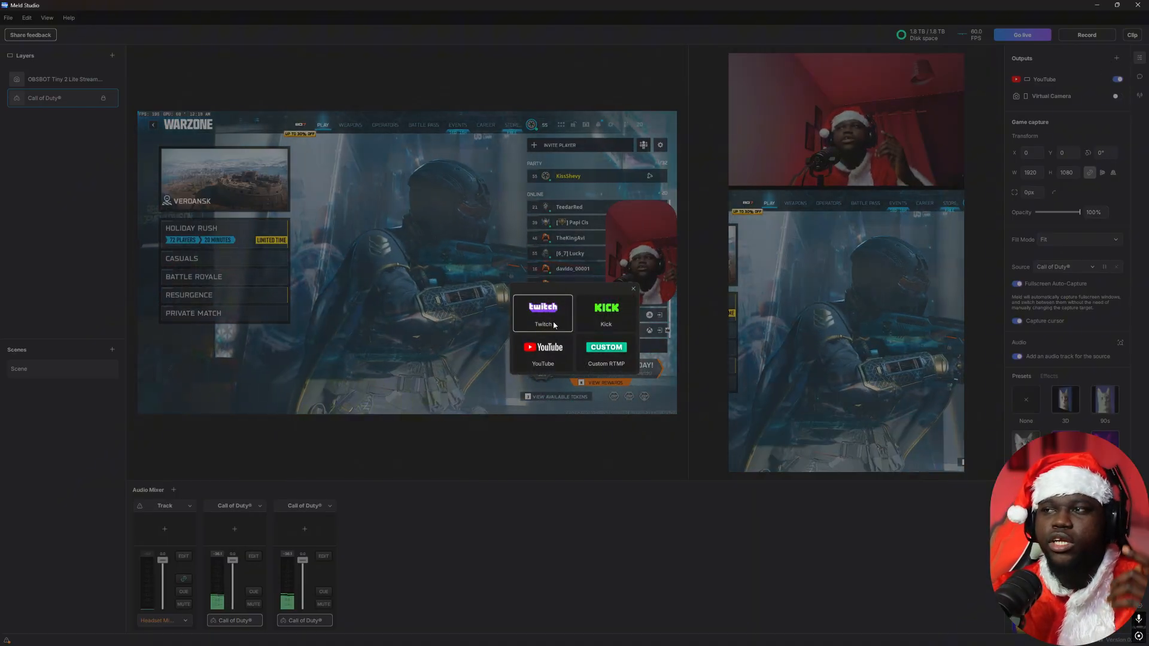
pyautogui.click(554, 325)
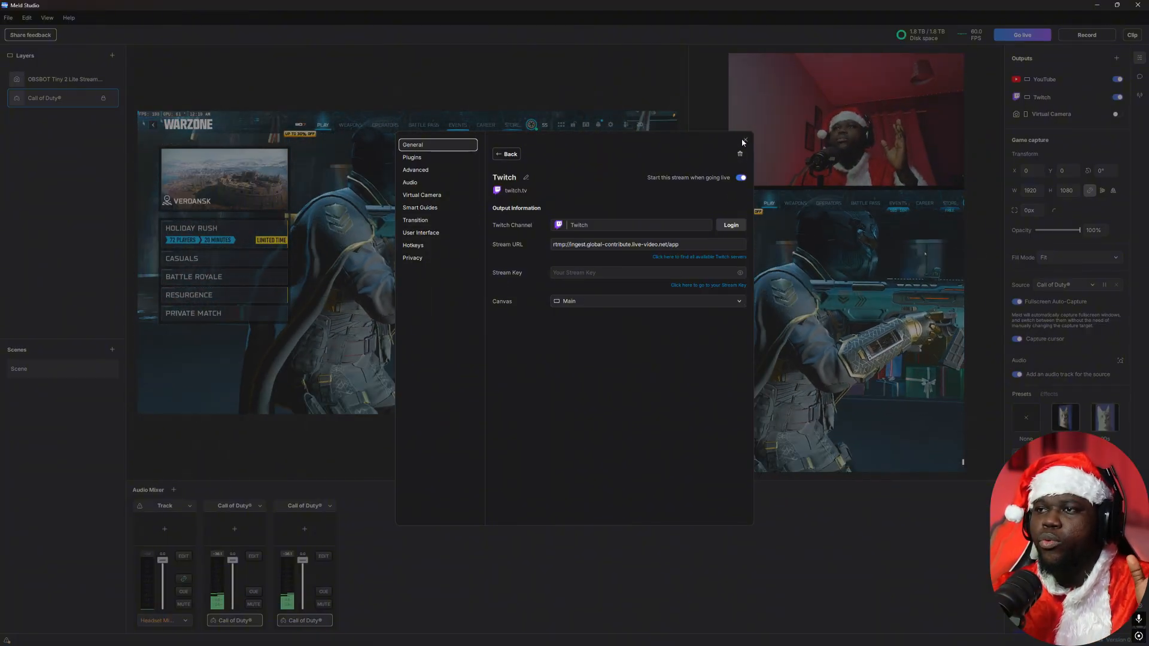
pyautogui.click(746, 140)
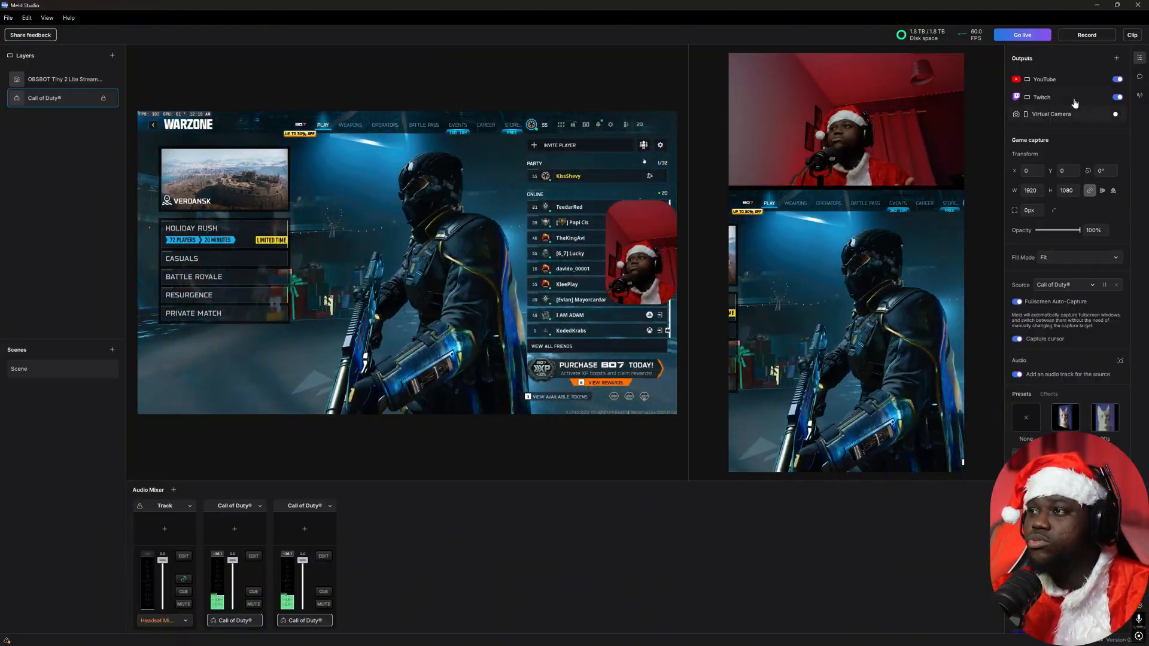
pyautogui.click(1116, 58)
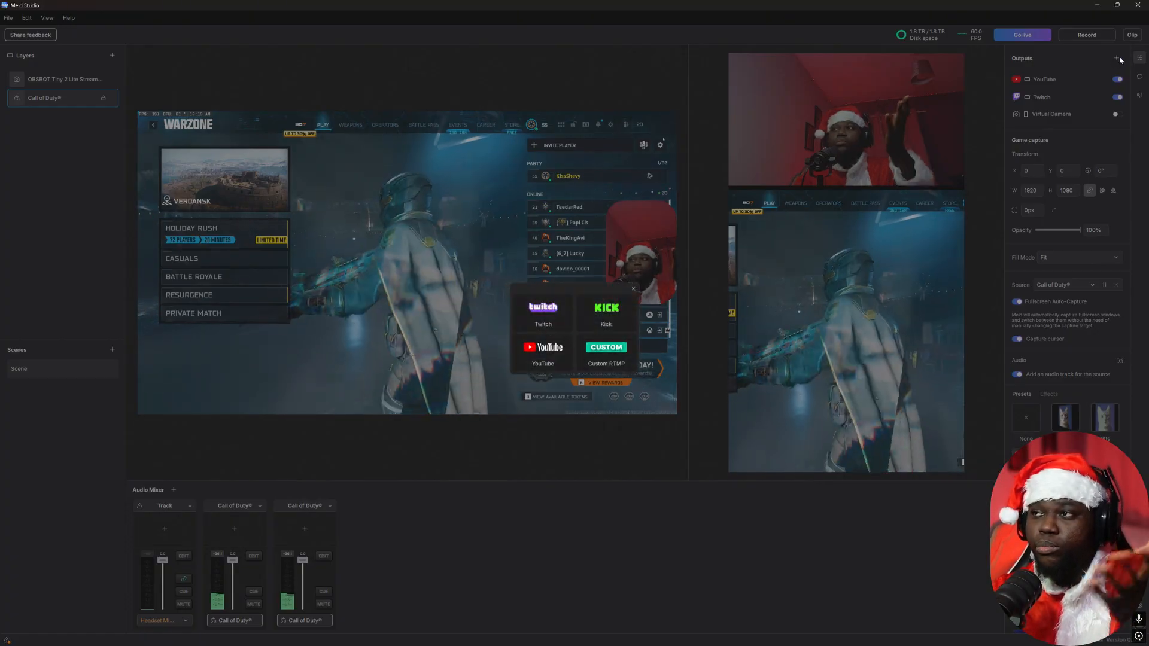
pyautogui.click(634, 289)
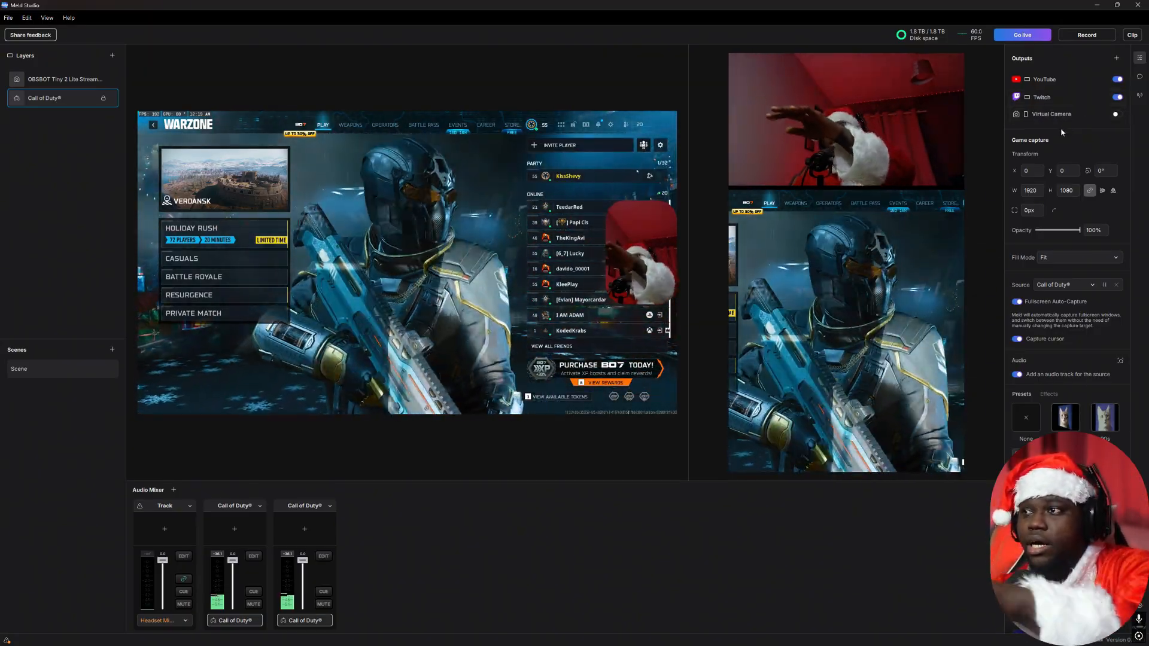
# Choose Portrait Canvas as the virtual camera's output canvas and turn the virtual camera on.
pyautogui.click(1051, 114)
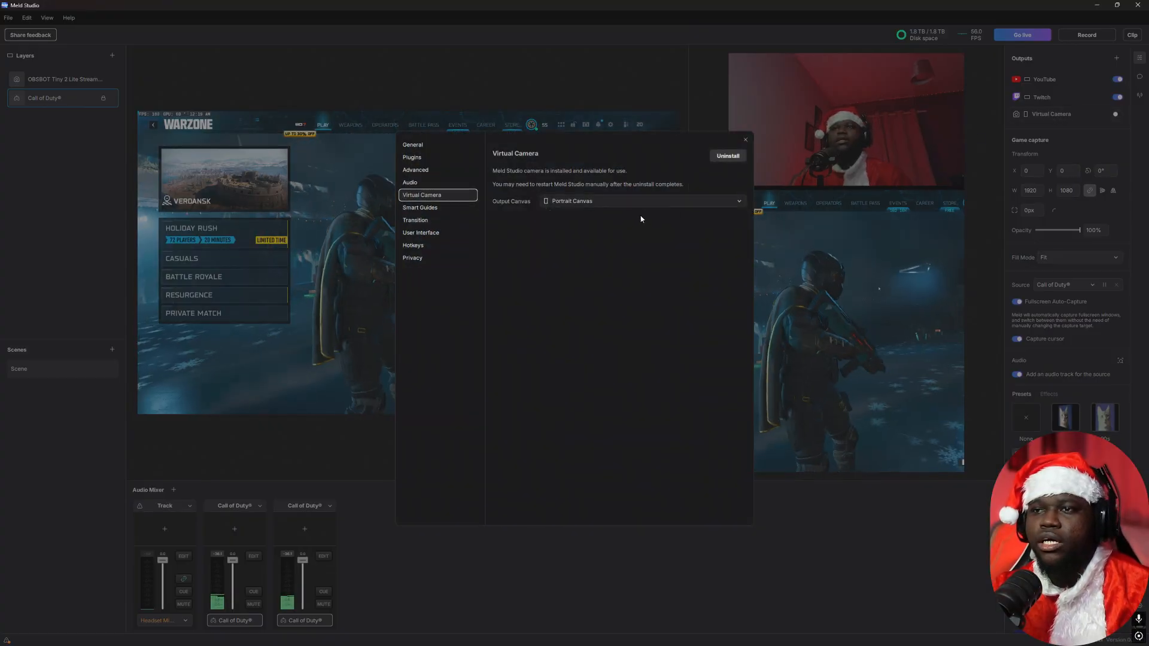
pyautogui.click(662, 199)
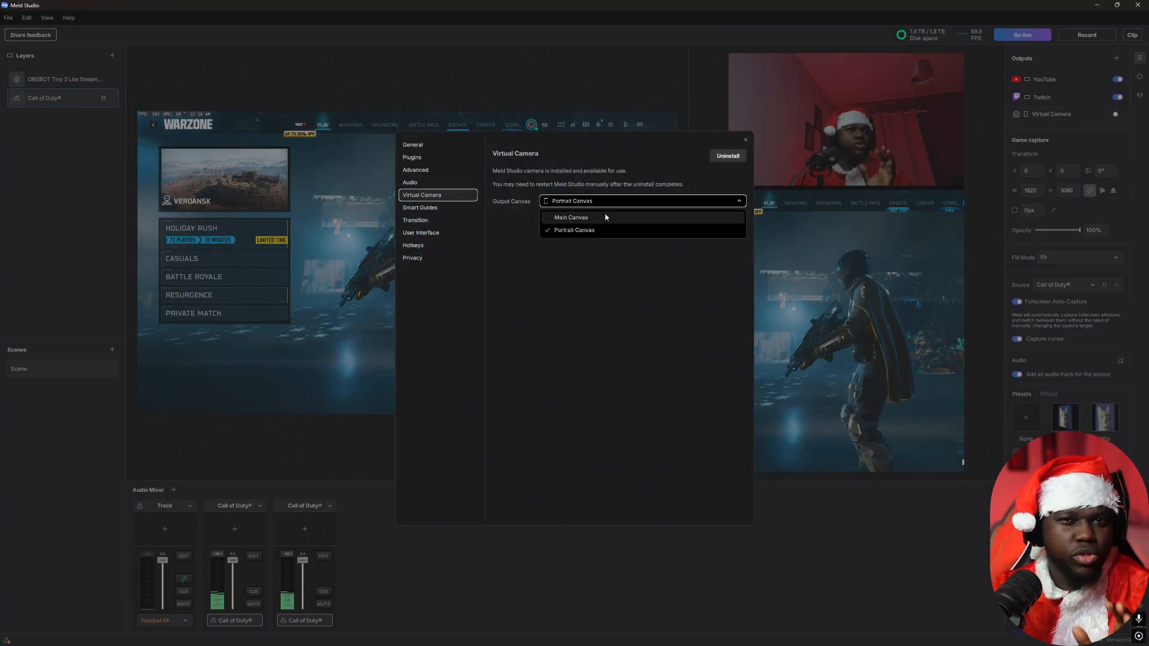
pyautogui.click(575, 233)
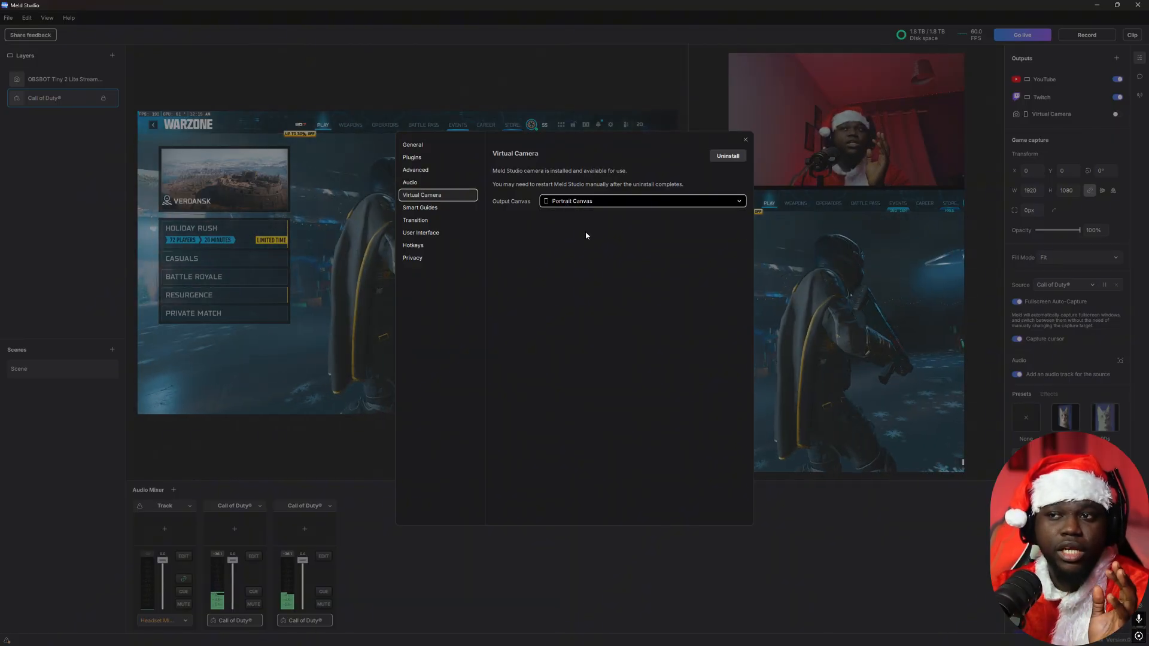
pyautogui.click(746, 140)
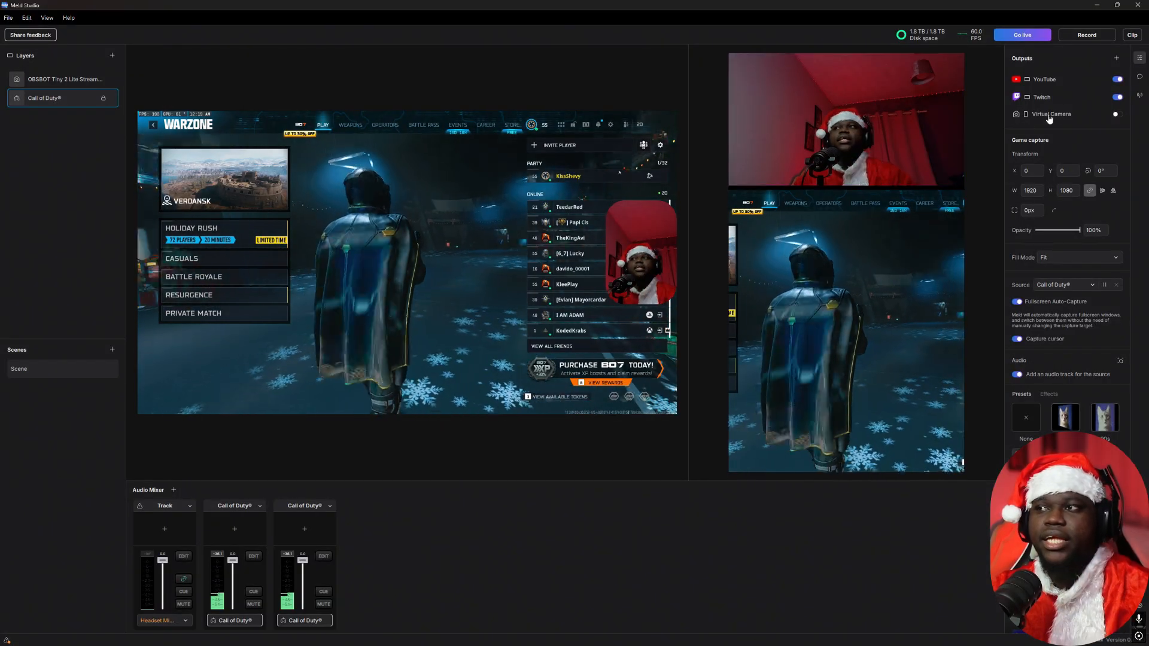
pyautogui.click(1118, 115)
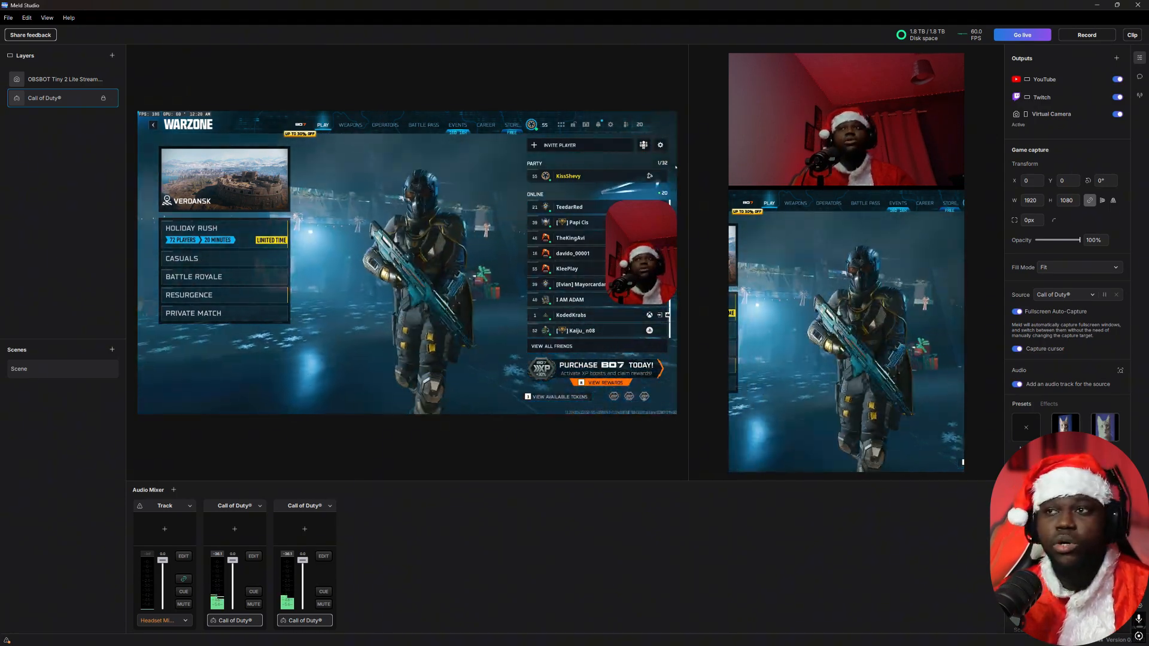
# Examine the recording output's canvas and audio bitrate options in the preferences.
pyautogui.click(9, 17)
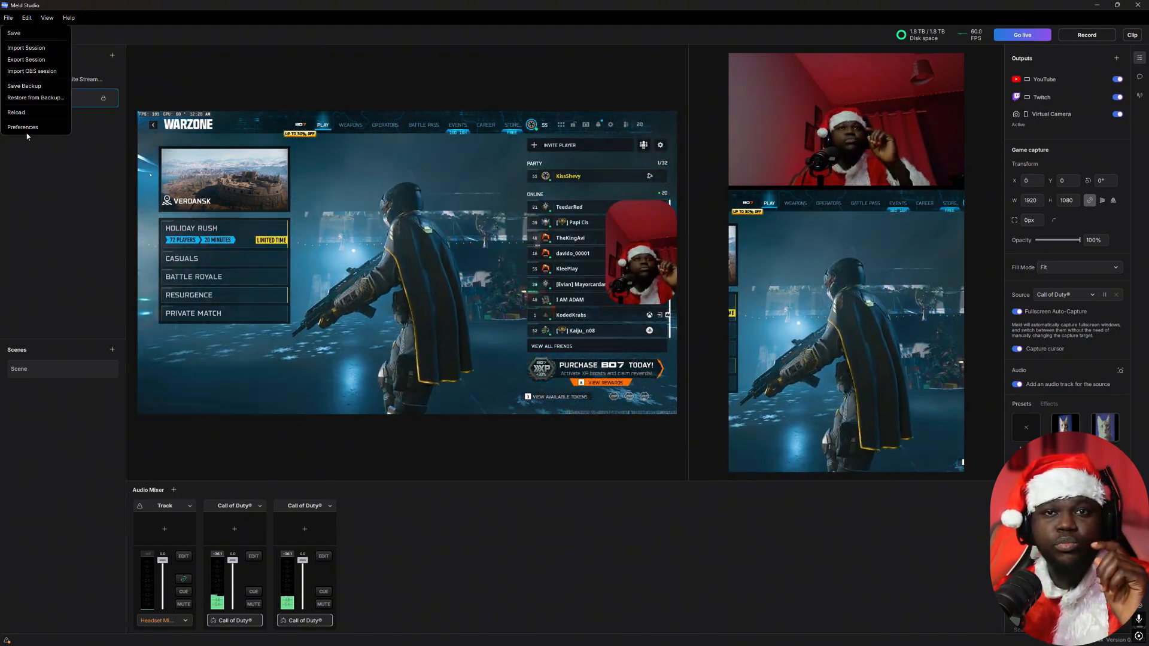
pyautogui.click(24, 127)
pyautogui.scroll(-1, 607, 421)
pyautogui.scroll(-1, 607, 421)
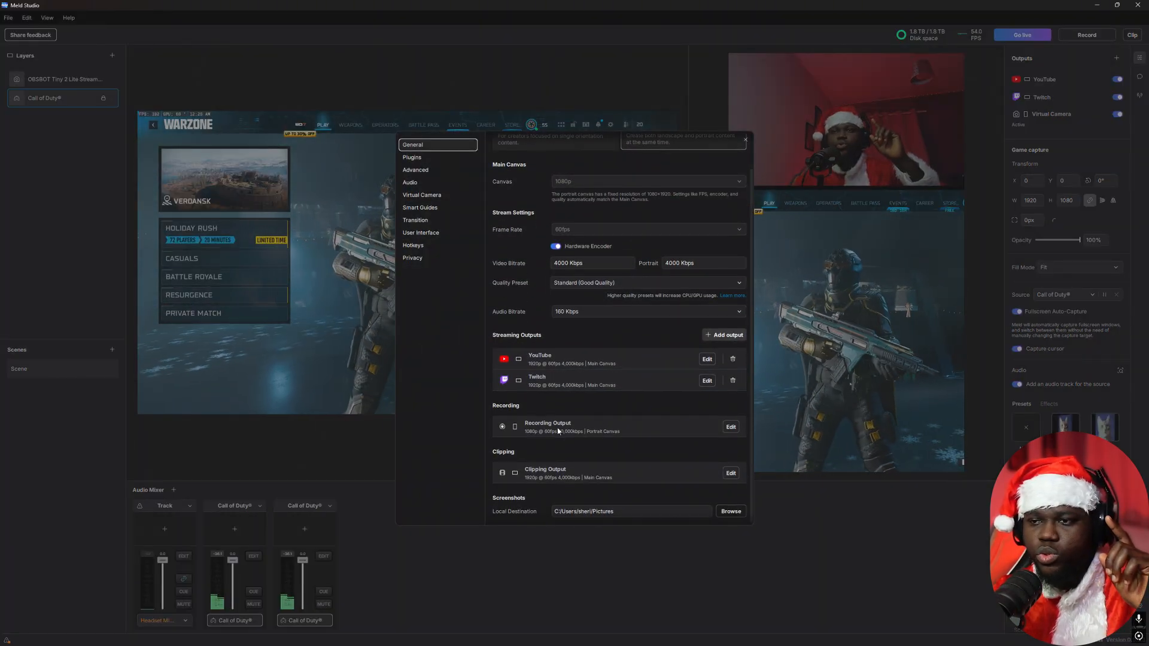
pyautogui.click(729, 426)
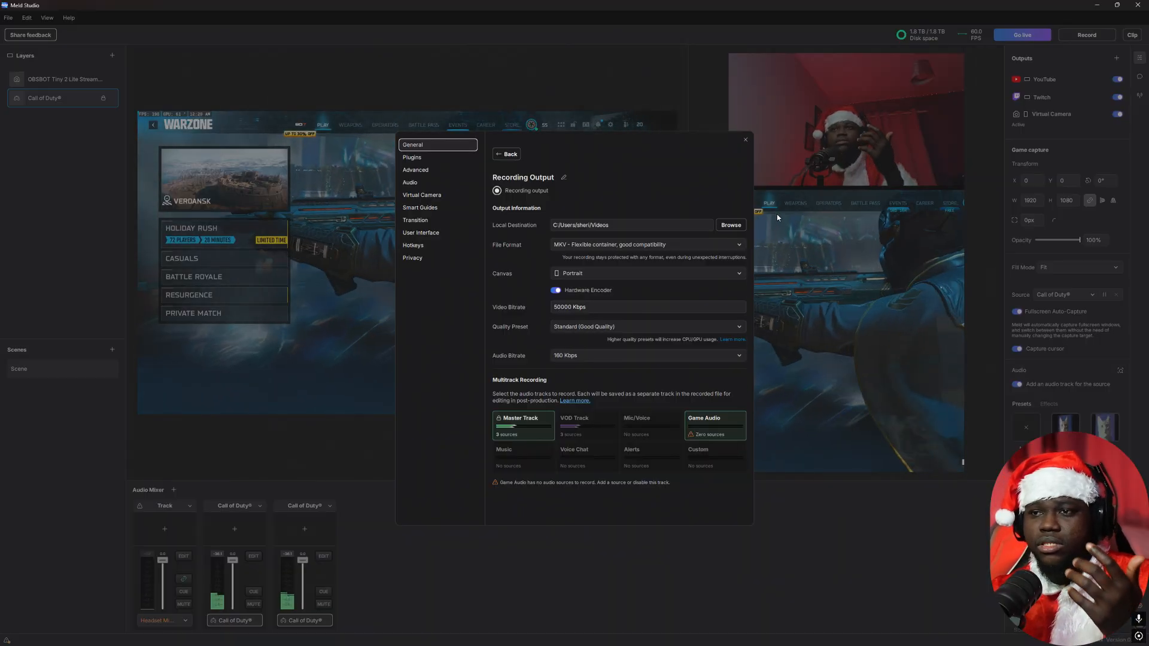
pyautogui.click(742, 273)
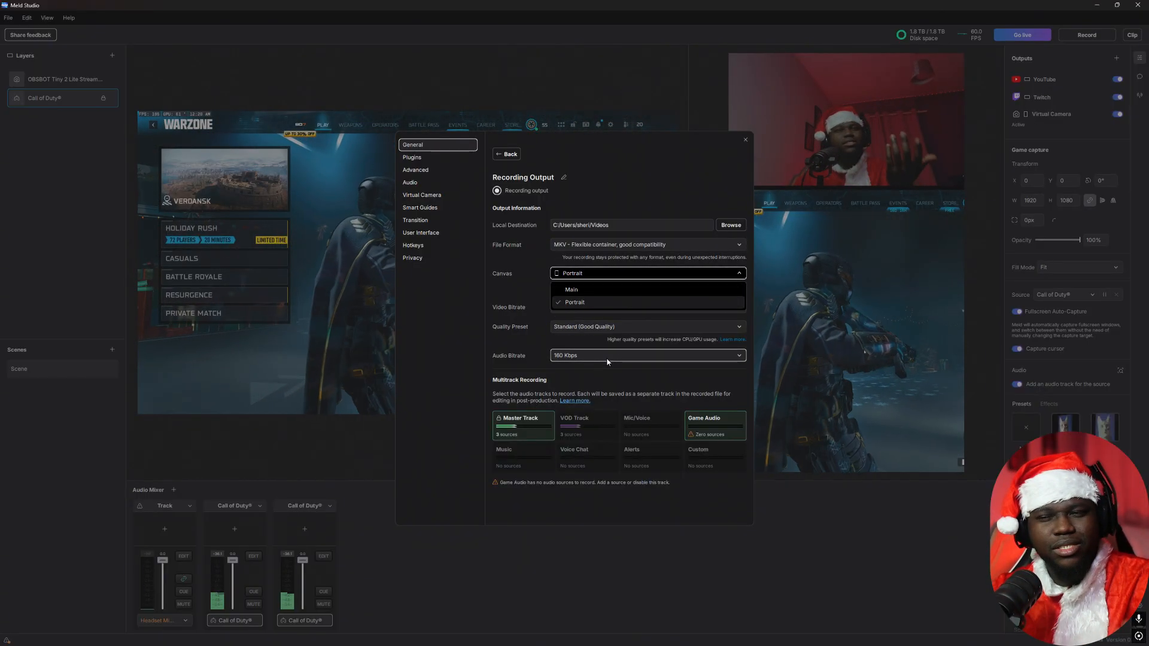
pyautogui.click(608, 373)
pyautogui.click(606, 357)
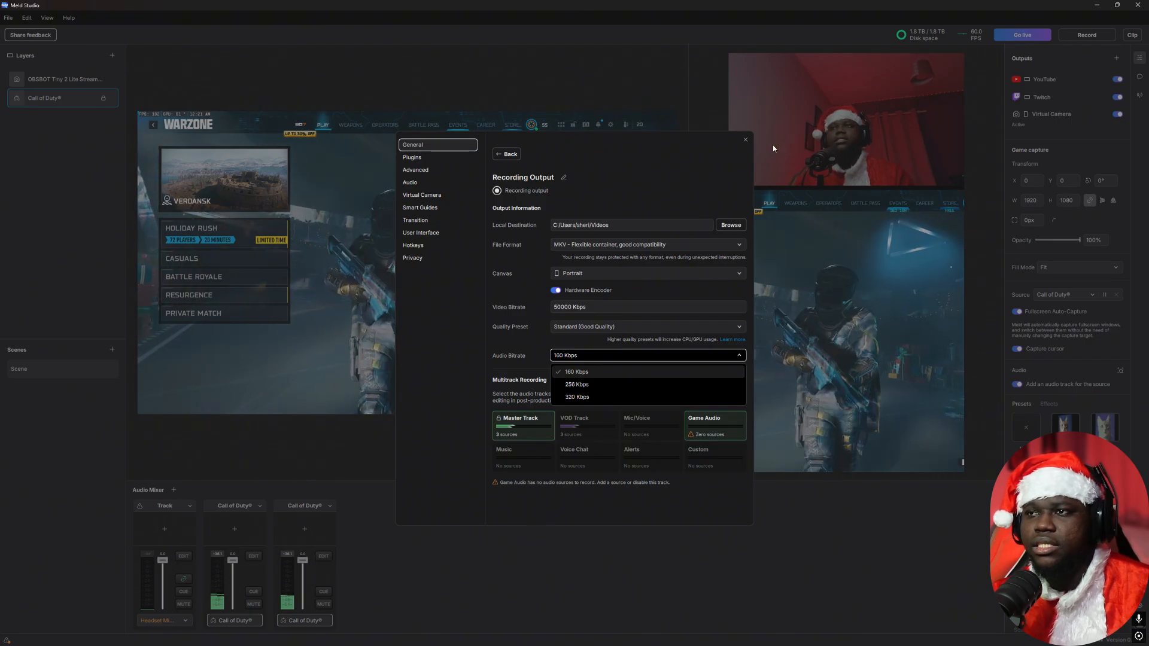
pyautogui.click(744, 140)
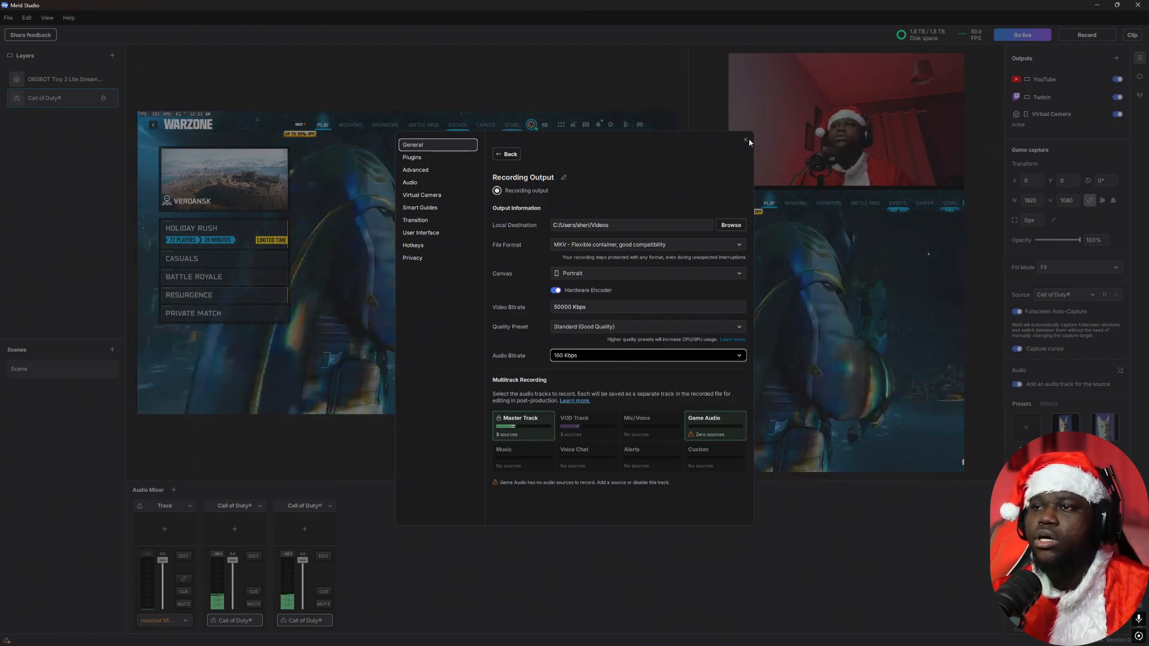
pyautogui.click(744, 140)
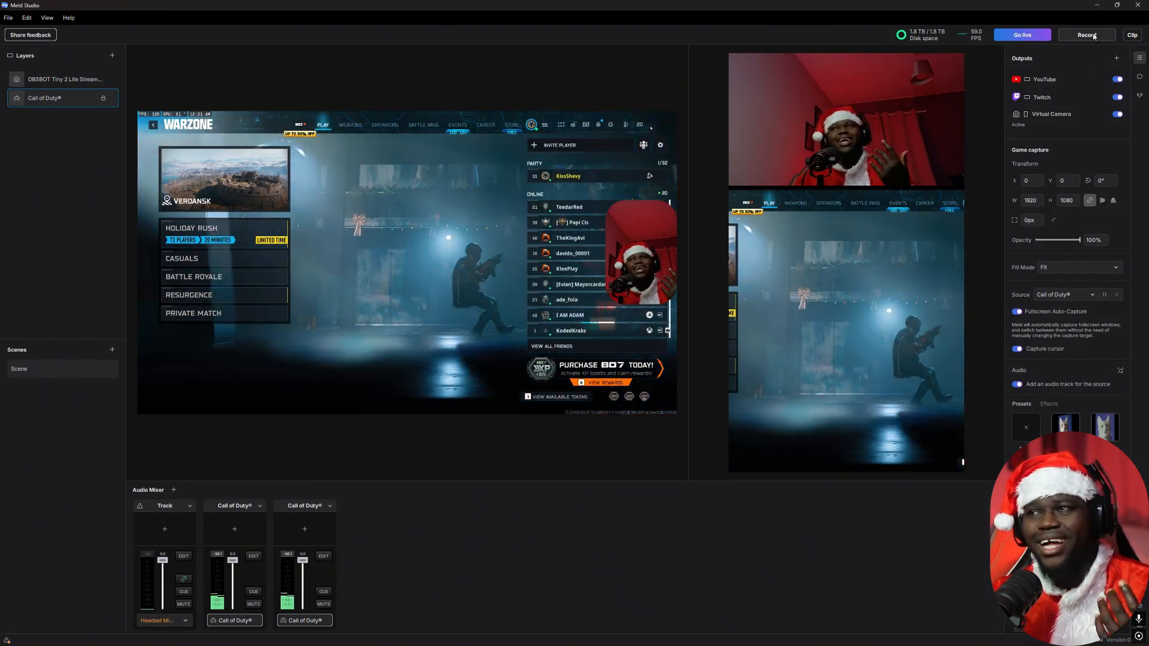
# Make a short test recording with the current recording output and stop it.
pyautogui.click(1088, 35)
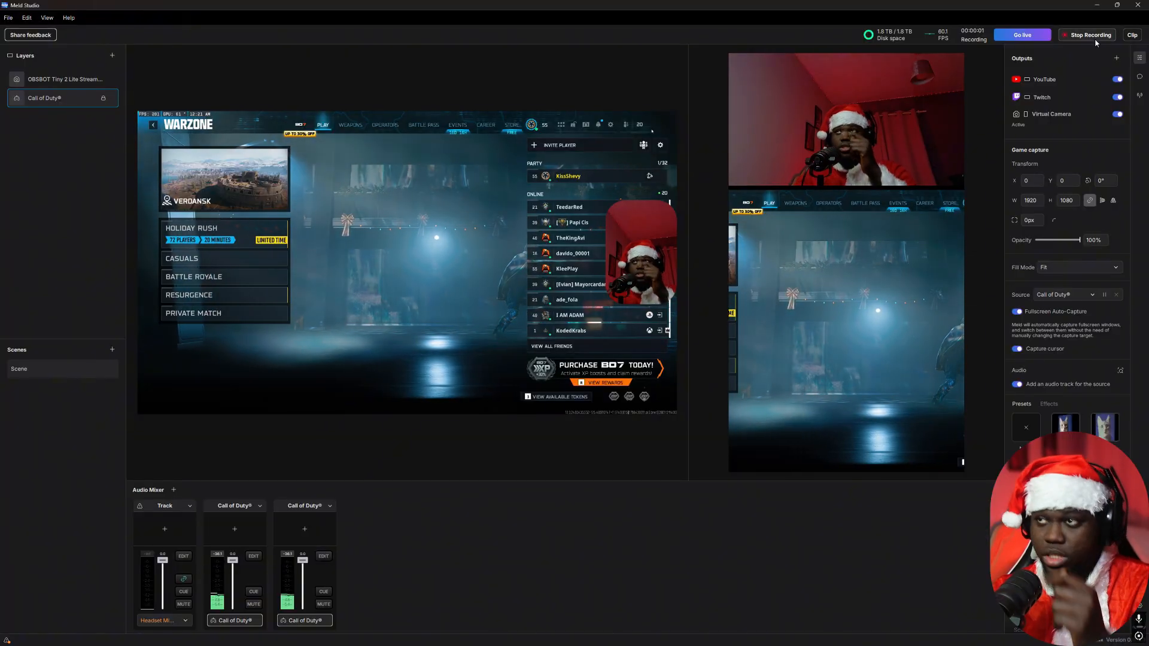
pyautogui.click(1090, 38)
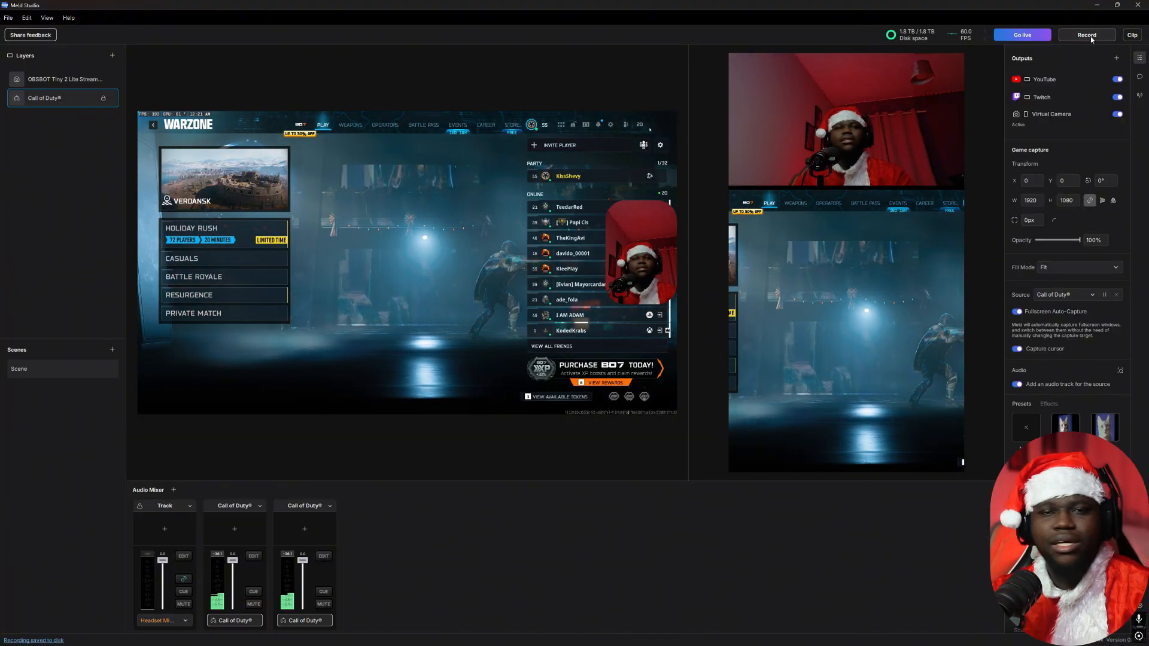